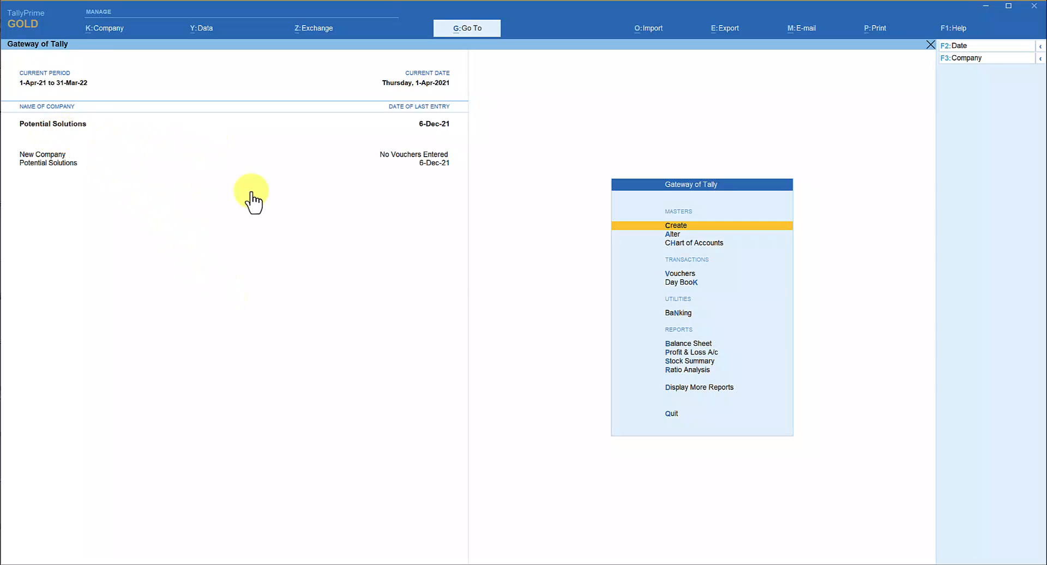
- Open the Chart of Accounts to view the company's list of ledgers
{"action": "key", "text": "Down"}
{"action": "key", "text": "Down"}
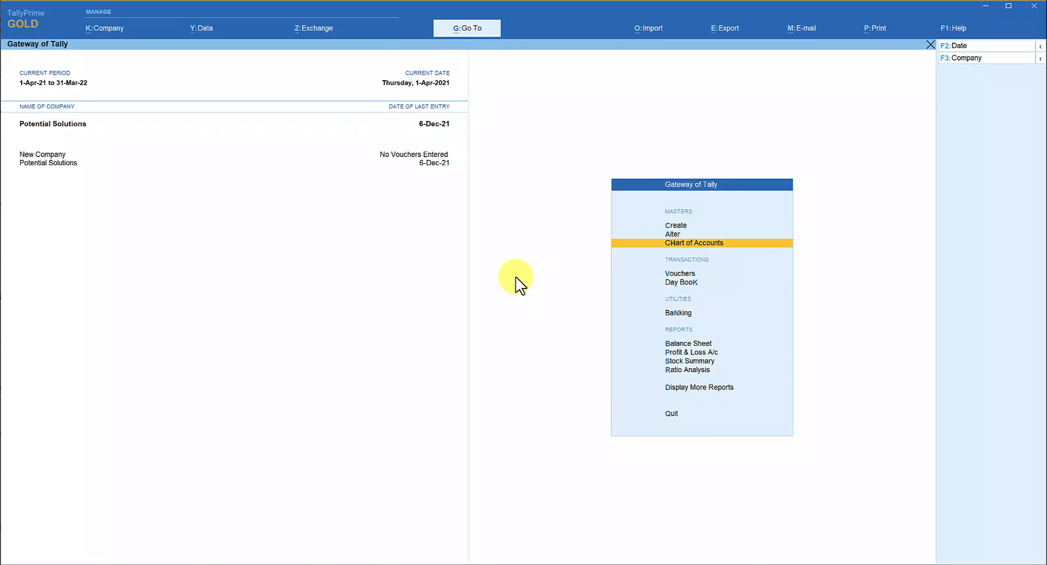
{"action": "key", "text": "Return"}
{"action": "key", "text": "Return"}
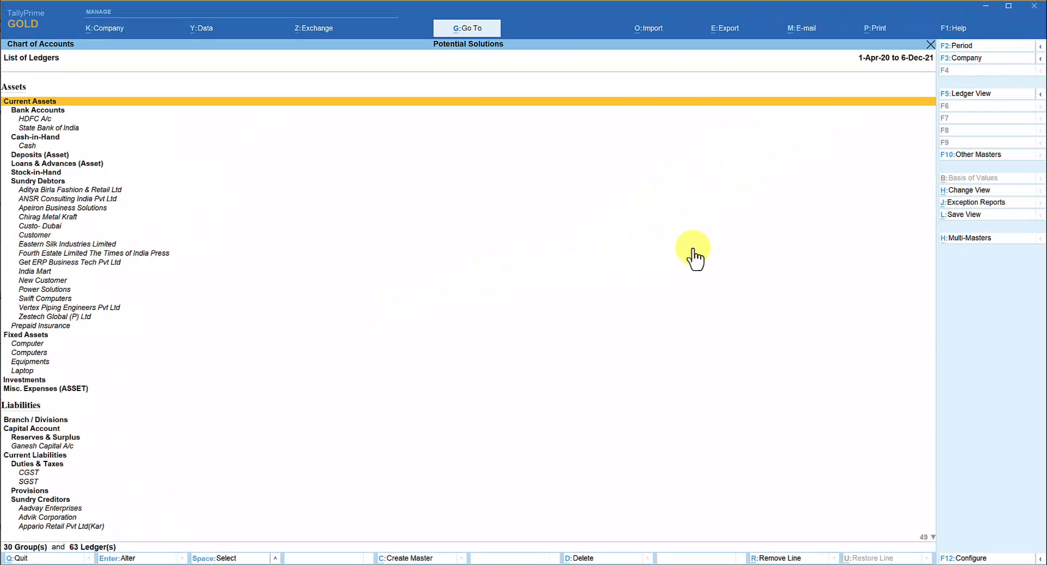
- Switch the Chart of Accounts to the Stock Groups inventory masters
{"action": "left_click", "coordinate": [981, 154]}
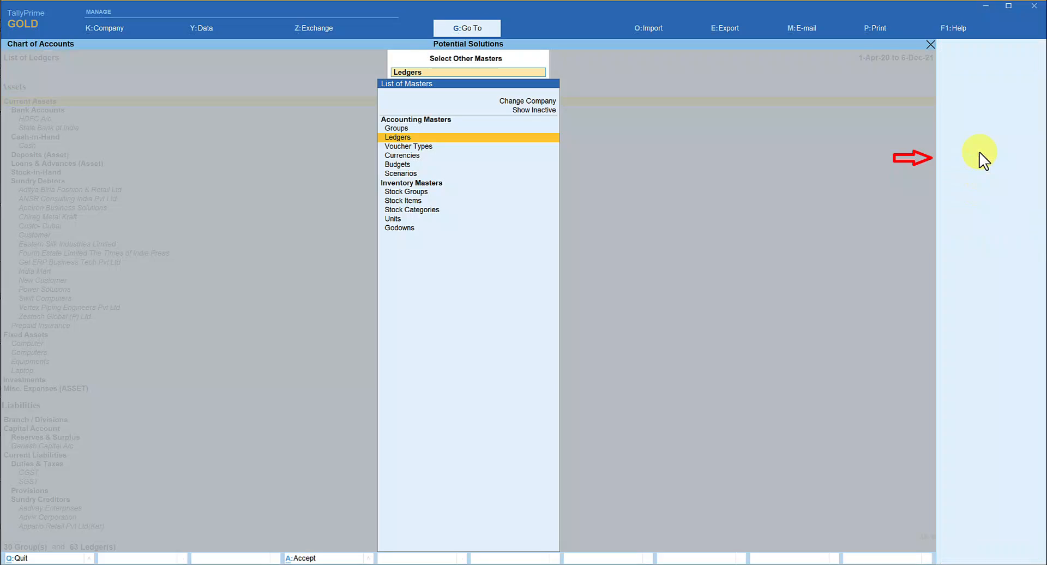
{"action": "key", "text": "Down"}
{"action": "key", "text": "Down"}
{"action": "key", "text": "Down"}
{"action": "key", "text": "Down"}
{"action": "key", "text": "Down"}
{"action": "key", "text": "Down"}
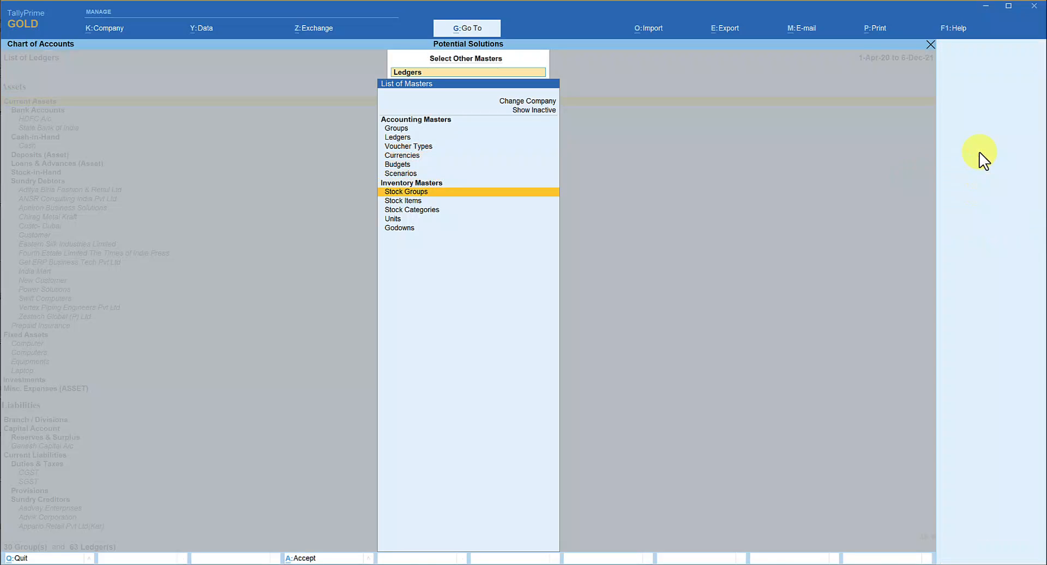
{"action": "key", "text": "Return"}
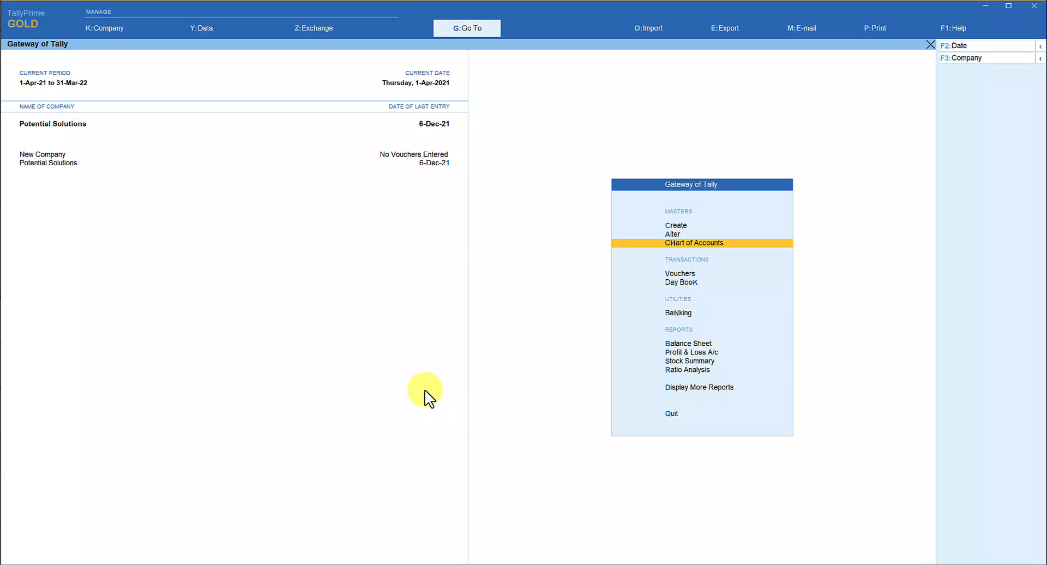
- Search for "Statis", open the Statistics report to review voucher and account types, and return to the Gateway of Tally
{"action": "key", "text": "Down"}
{"action": "key", "text": "Down"}
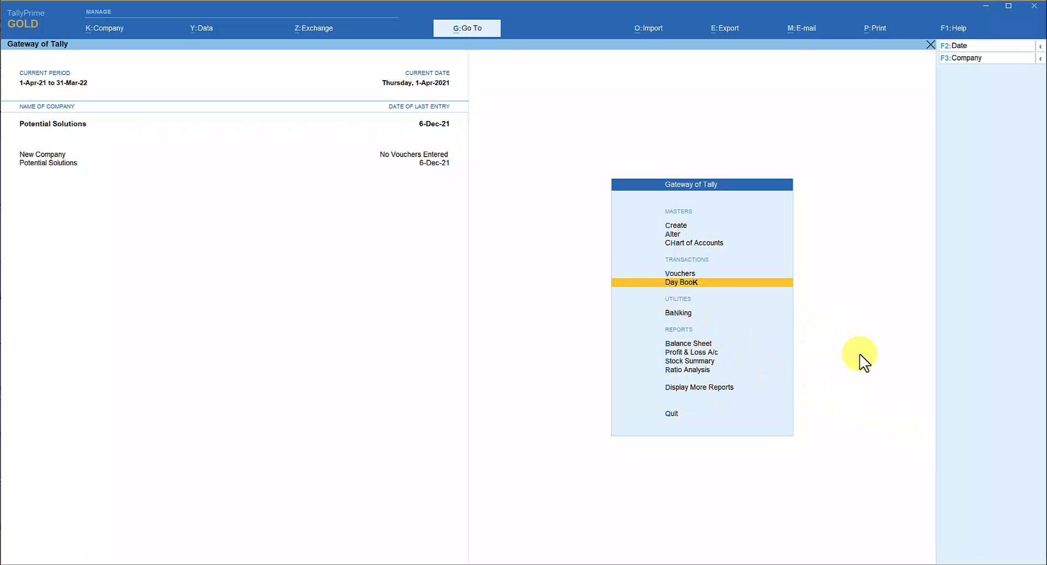
{"action": "left_click", "coordinate": [476, 28]}
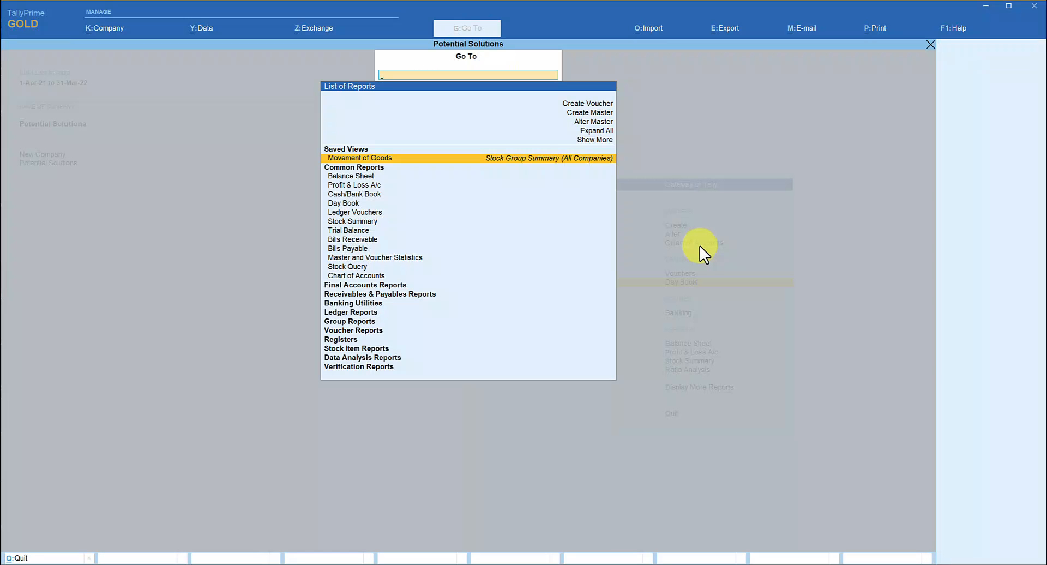
{"action": "type", "text": "Statis"}
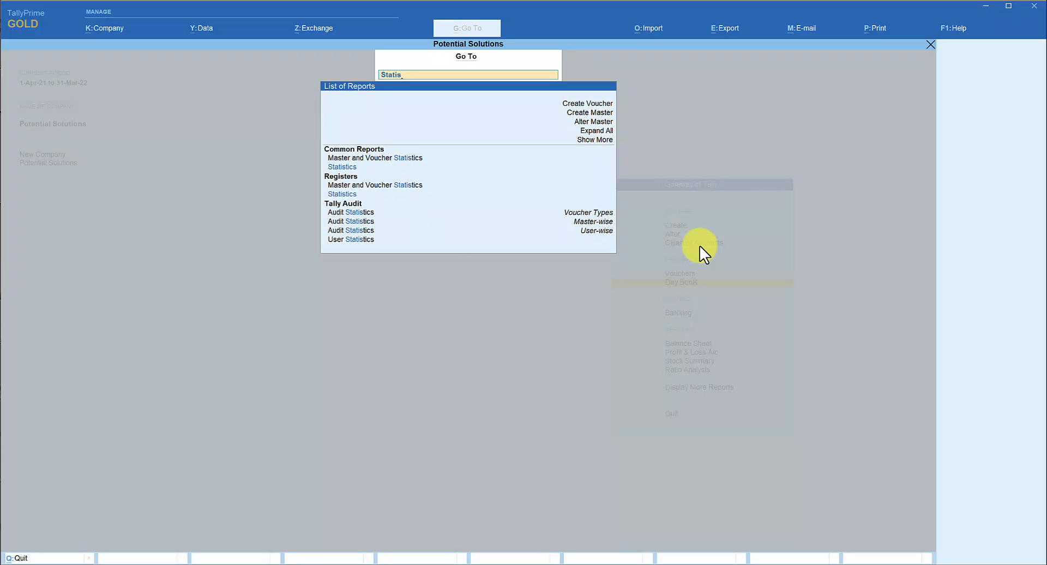
{"action": "key", "text": "Down"}
{"action": "key", "text": "Down"}
{"action": "key", "text": "Up"}
{"action": "key", "text": "Return"}
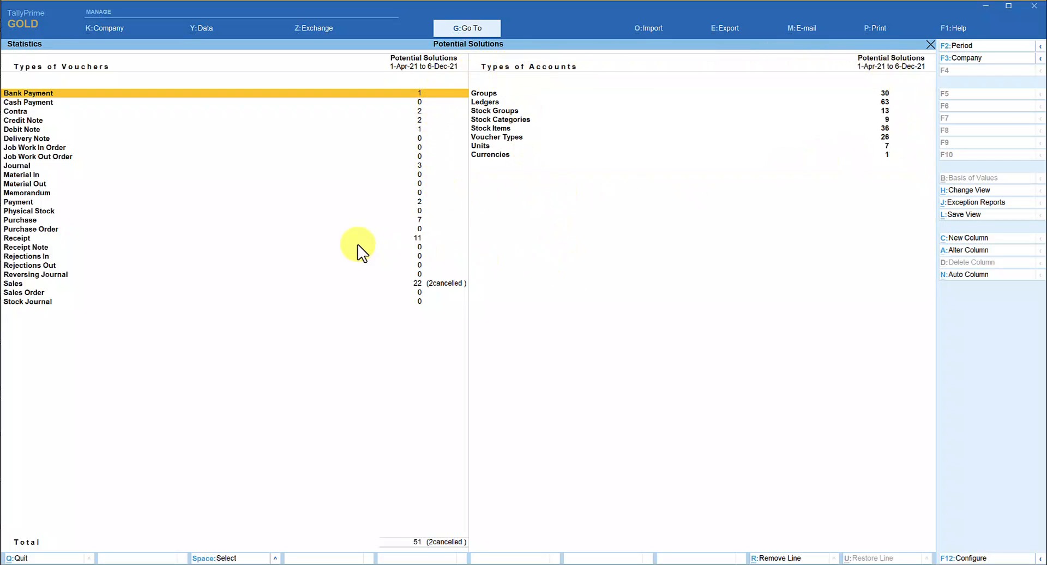
{"action": "key", "text": "Escape"}
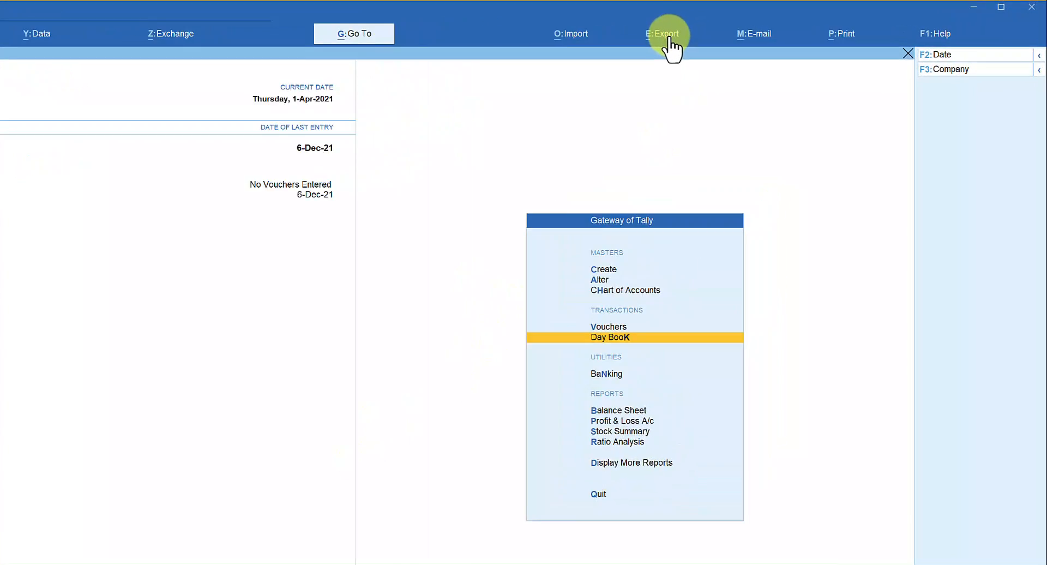
- Start an export of the company's masters with the type of master set to All Masters
{"action": "left_click", "coordinate": [670, 41]}
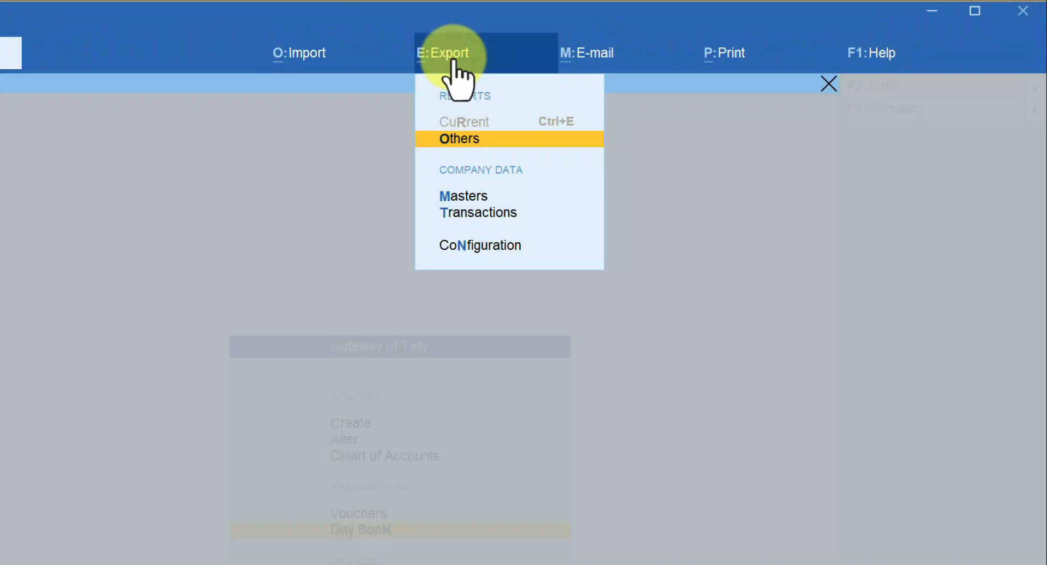
{"action": "key", "text": "Down"}
{"action": "key", "text": "Down"}
{"action": "key", "text": "Up"}
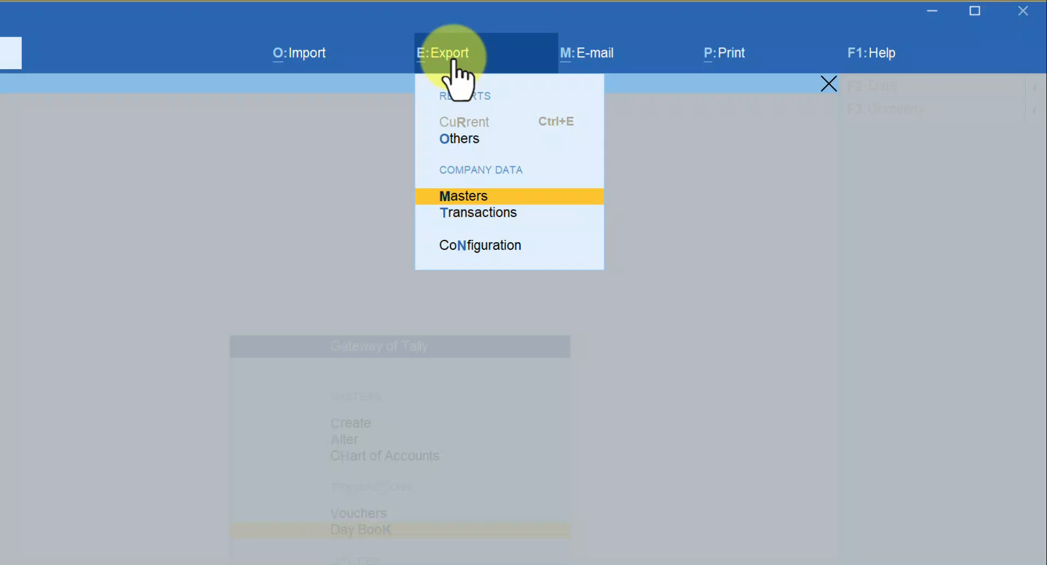
{"action": "key", "text": "Return"}
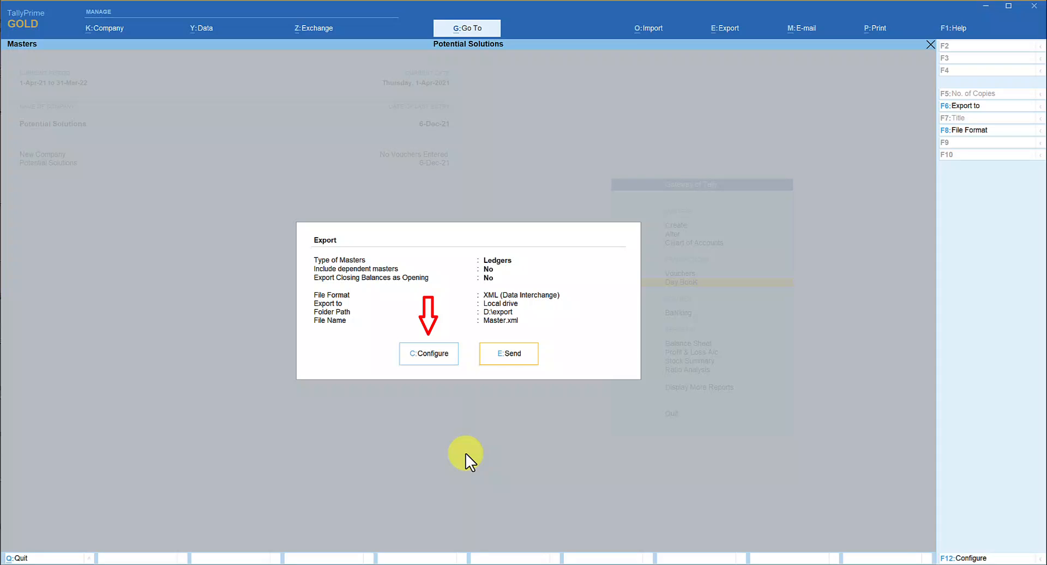
{"action": "left_click", "coordinate": [433, 355]}
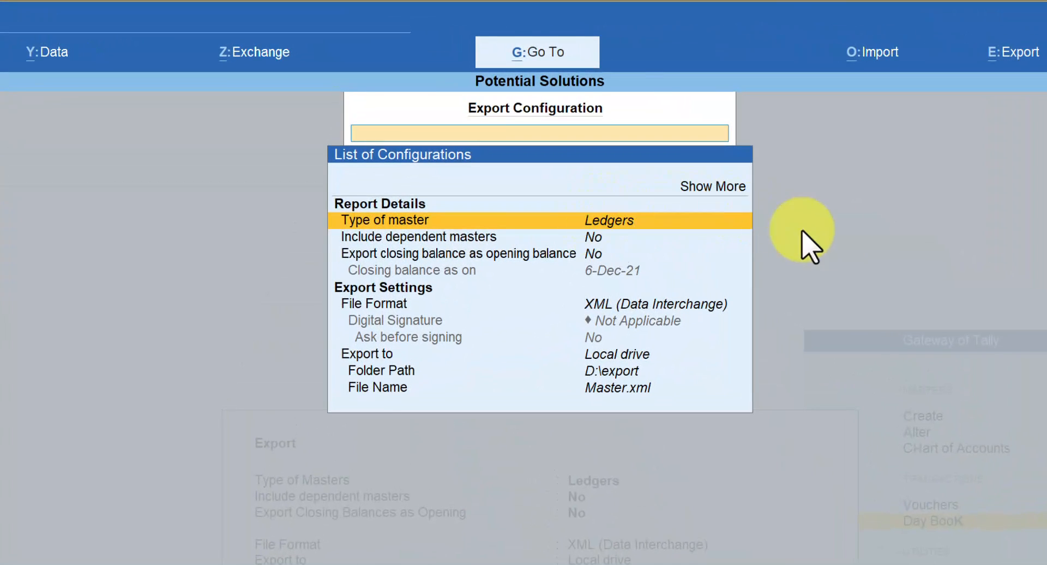
{"action": "key", "text": "Return"}
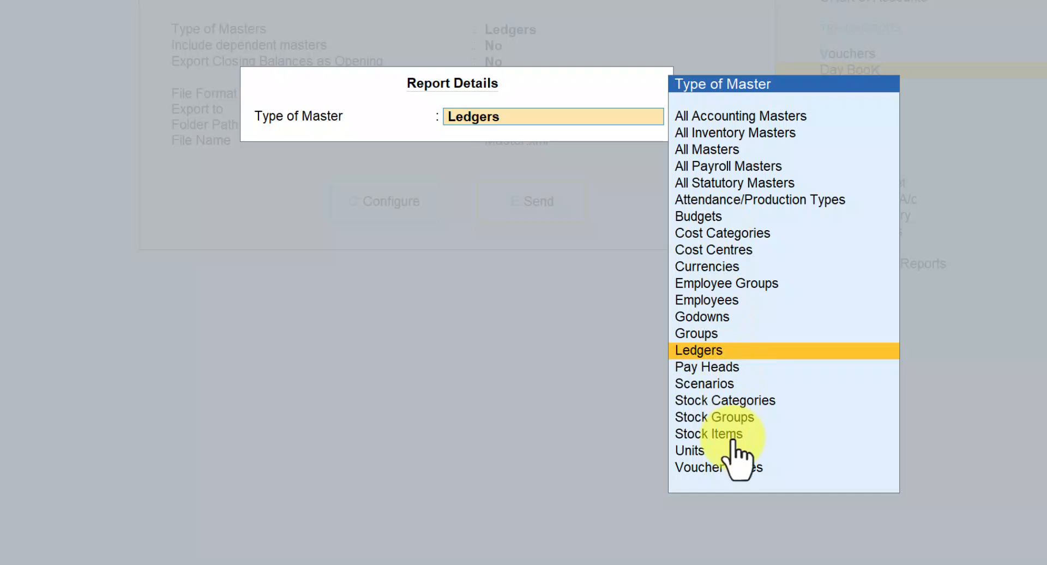
{"action": "left_click", "coordinate": [736, 151]}
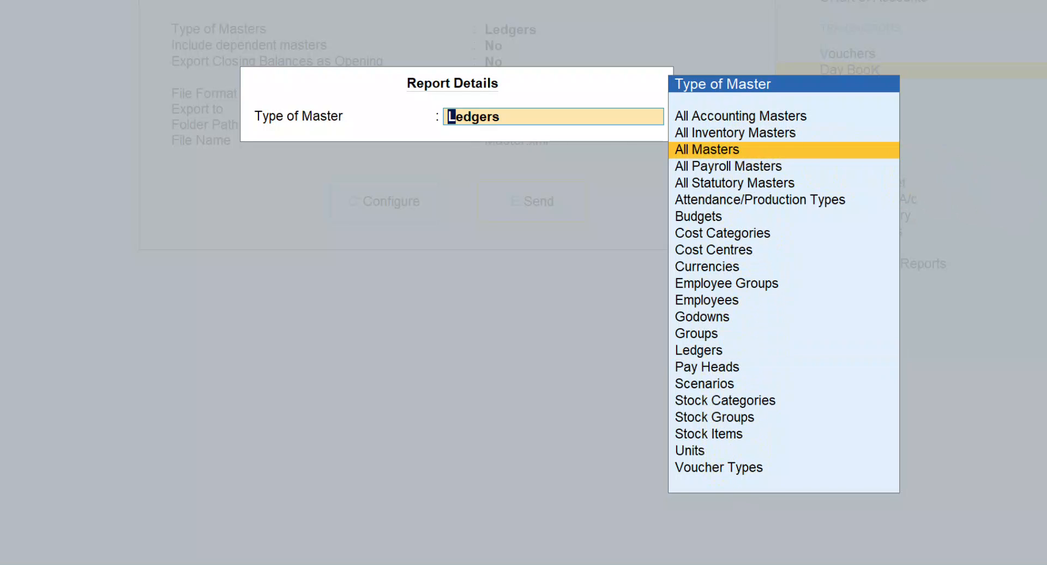
{"action": "key", "text": "Return"}
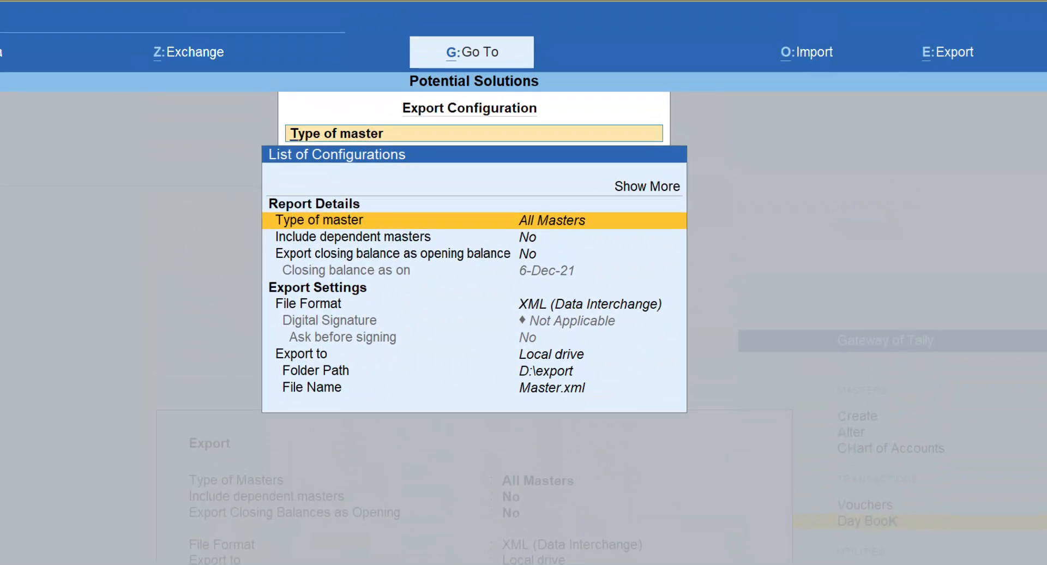
- Set Include dependent masters to Yes and Export closing balance as opening balance to No for the export
{"action": "key", "text": "Down"}
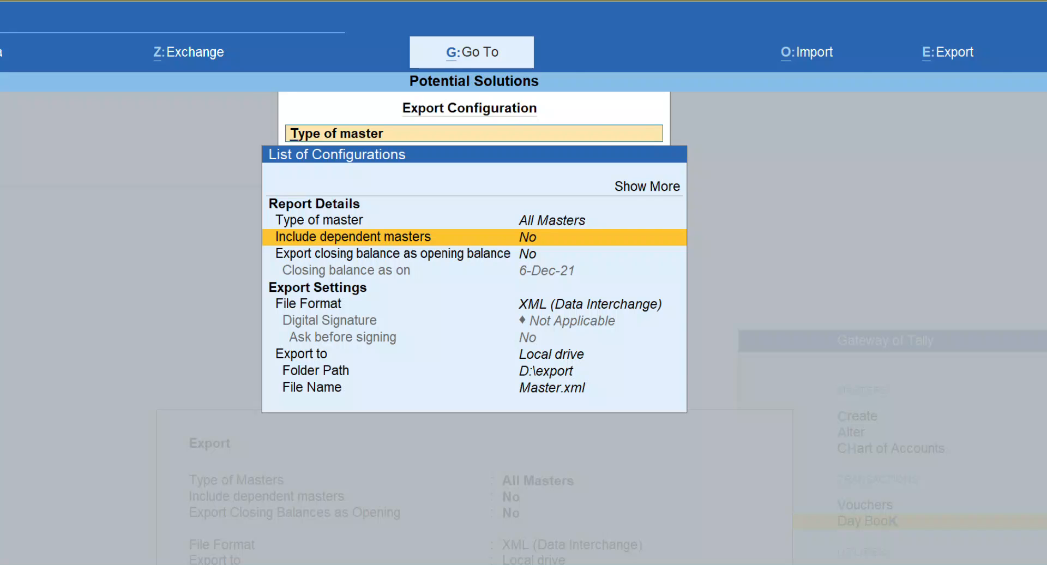
{"action": "key", "text": "Return"}
{"action": "left_click", "coordinate": [393, 254]}
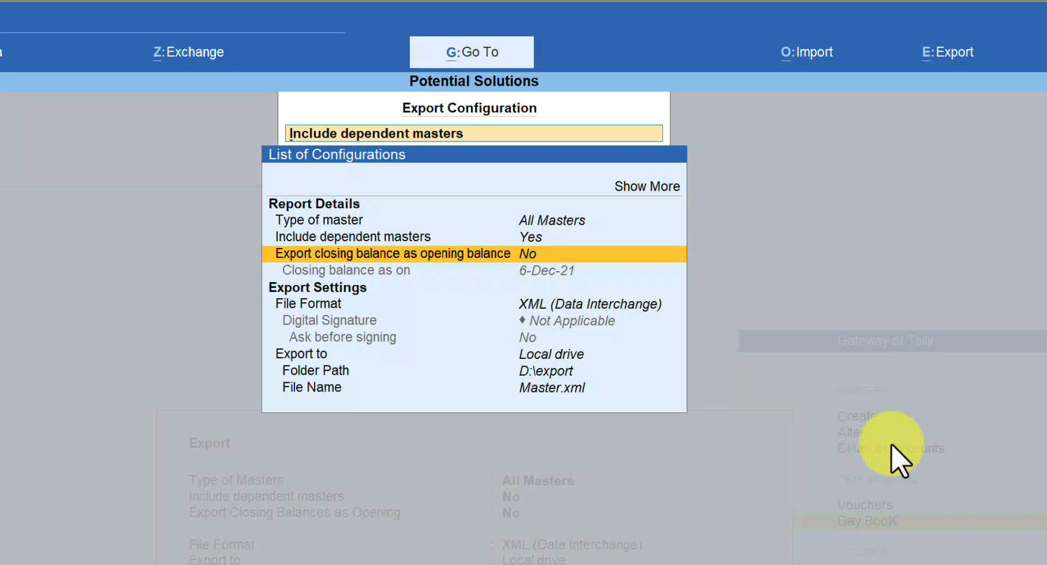
{"action": "key", "text": "Return"}
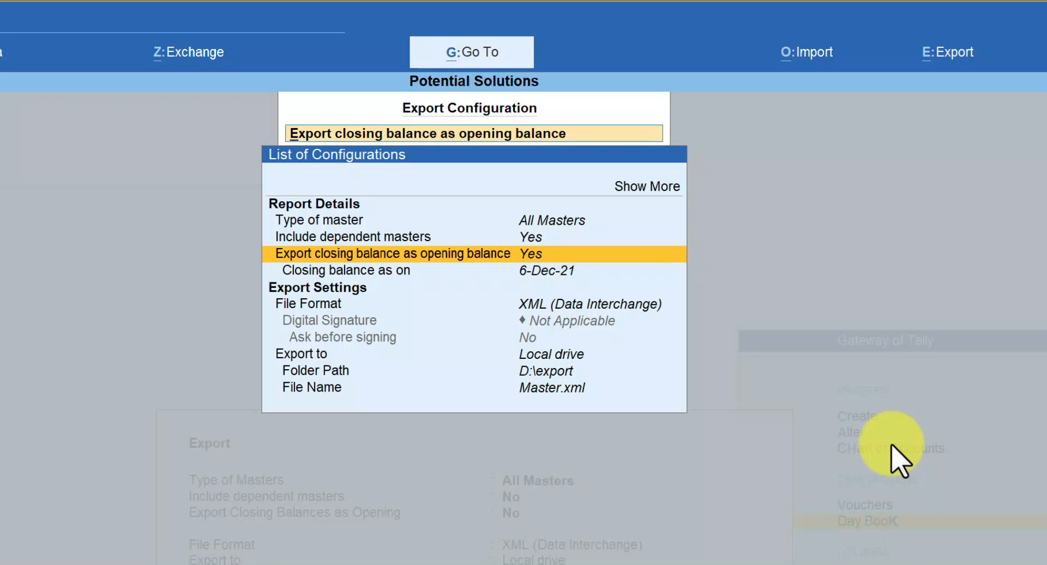
{"action": "key", "text": "n"}
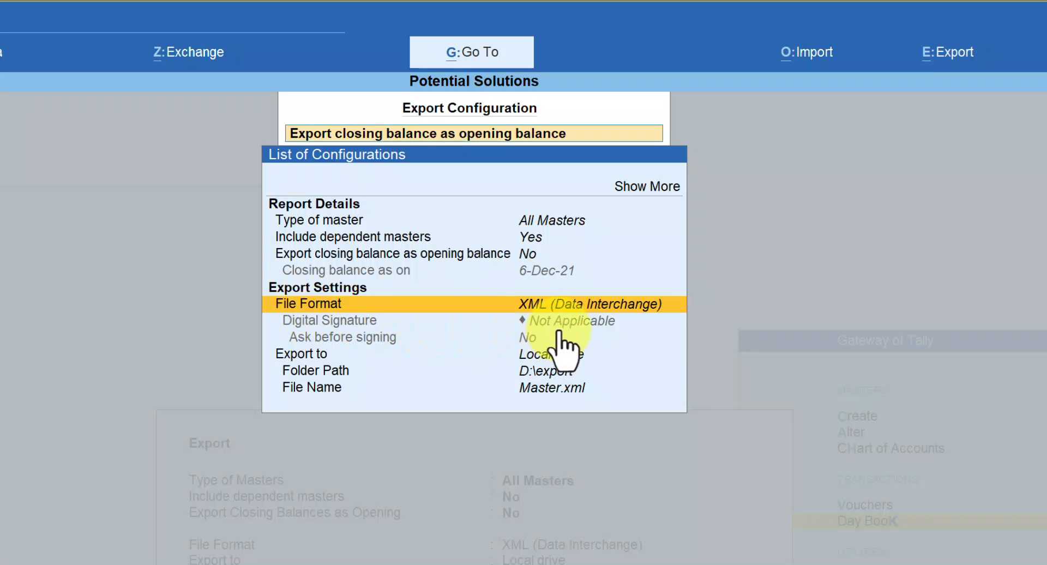
- Confirm XML (Data Interchange) as the file format and finish the export configuration for Master.xml in D:\export
{"action": "key", "text": "Return"}
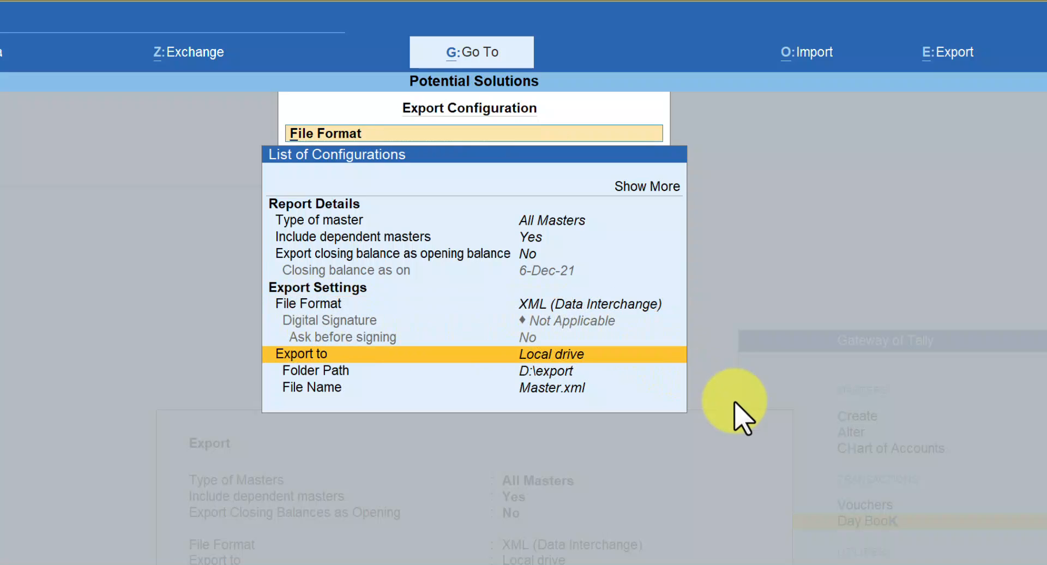
{"action": "key", "text": "Down"}
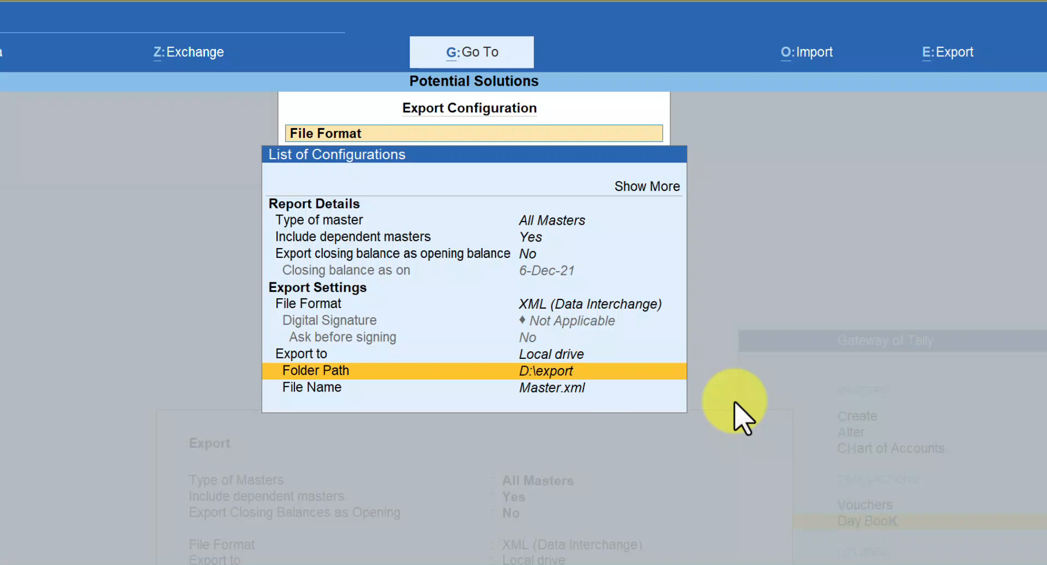
{"action": "key", "text": "Down"}
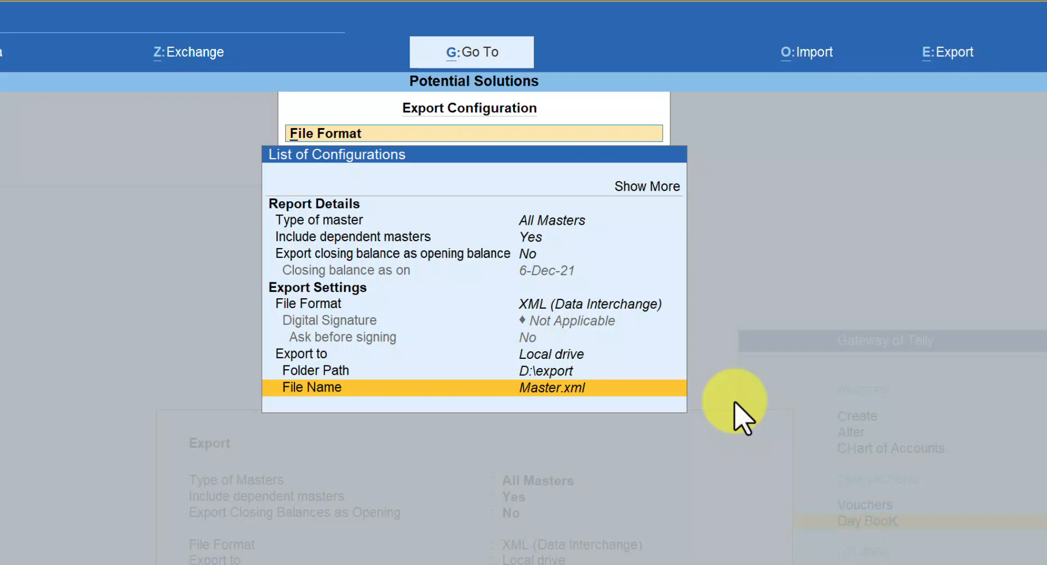
{"action": "key", "text": "Up"}
{"action": "key", "text": "Up"}
{"action": "key", "text": "Up"}
{"action": "key", "text": "Escape"}
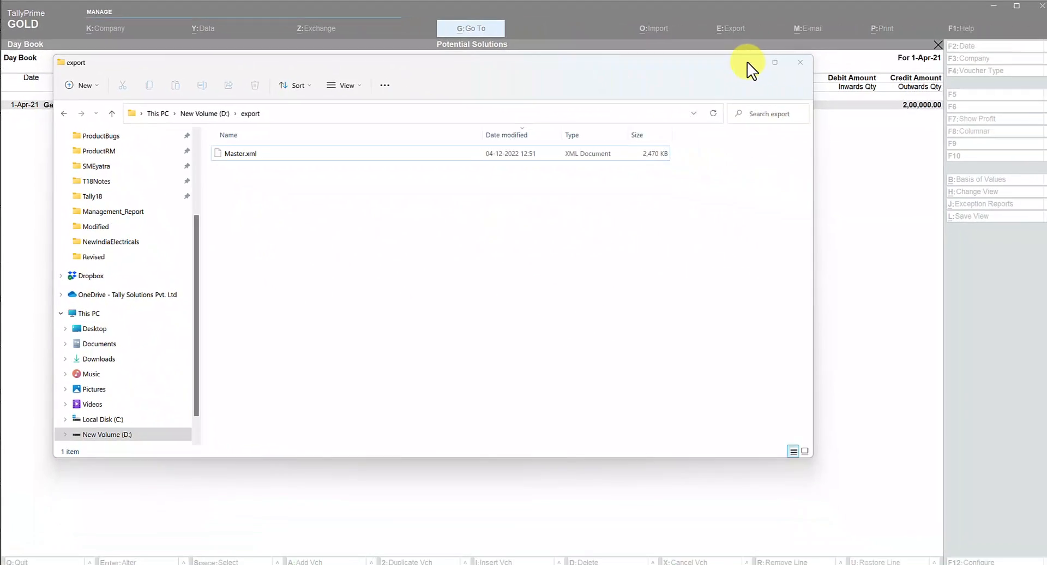
- Leave the export folder window and the Day Book, and make New Company the active company
{"action": "left_click", "coordinate": [749, 62]}
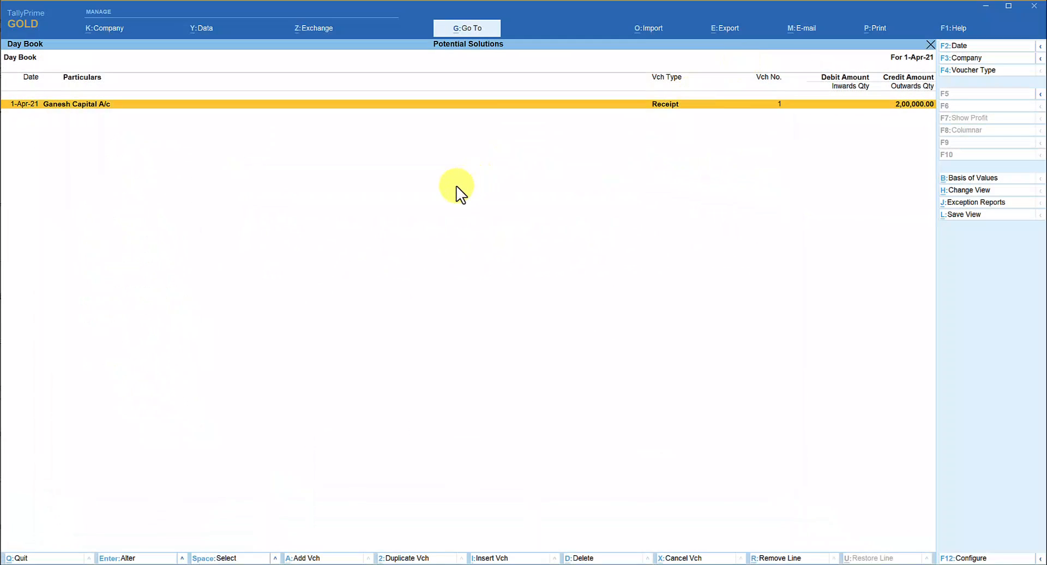
{"action": "key", "text": "Escape"}
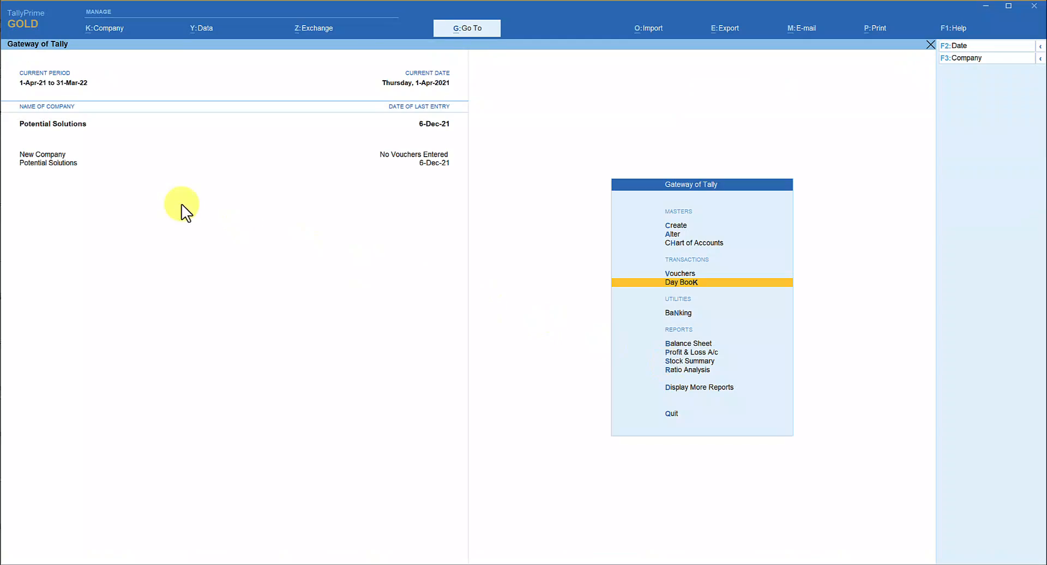
{"action": "left_click", "coordinate": [58, 156]}
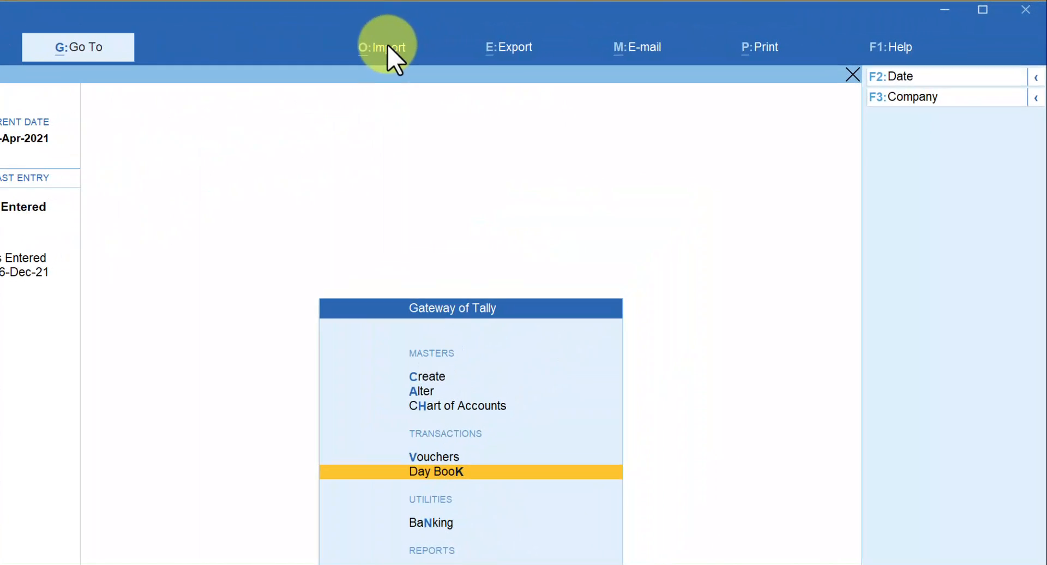
- Start a masters import and choose Master.xml from D:\export as the XML file to import
{"action": "left_click", "coordinate": [387, 47]}
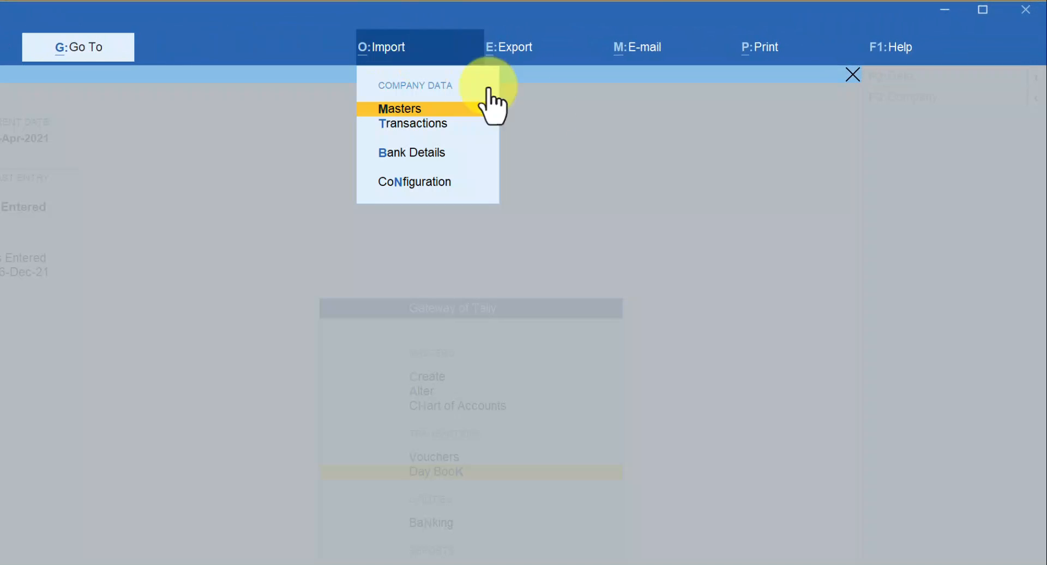
{"action": "key", "text": "Return"}
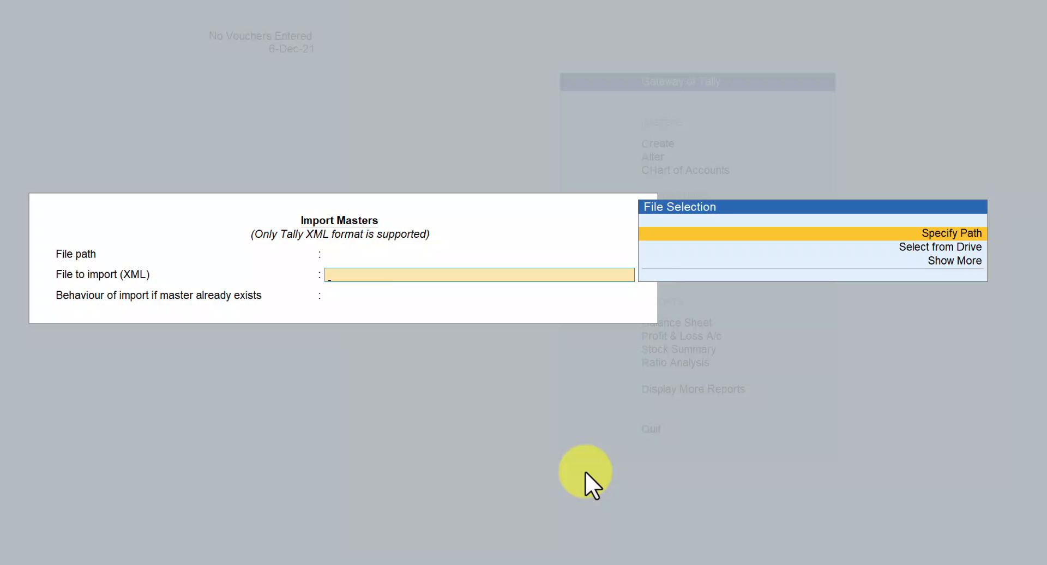
{"action": "key", "text": "Down"}
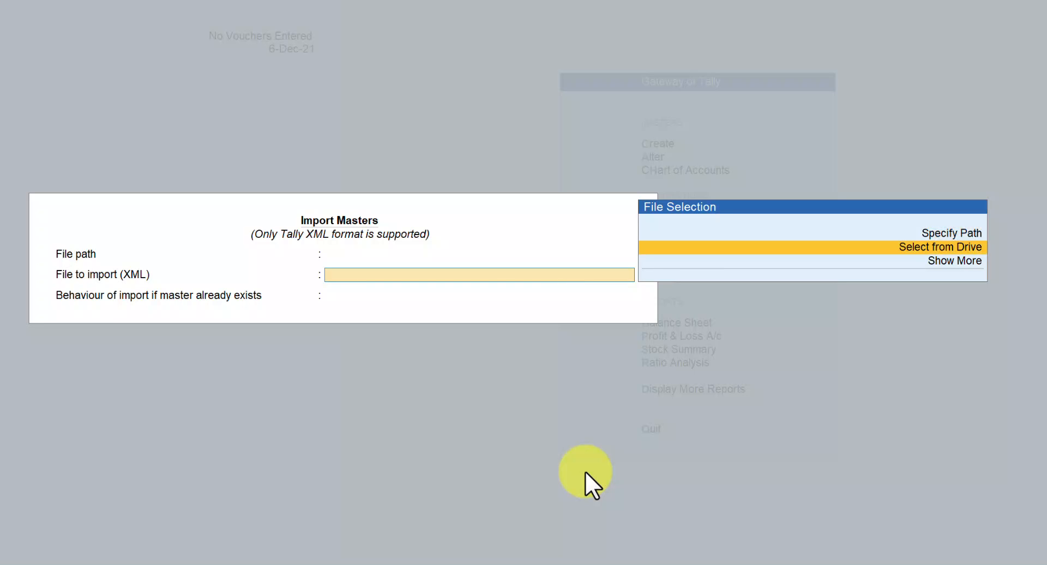
{"action": "key", "text": "Return"}
{"action": "key", "text": "Down"}
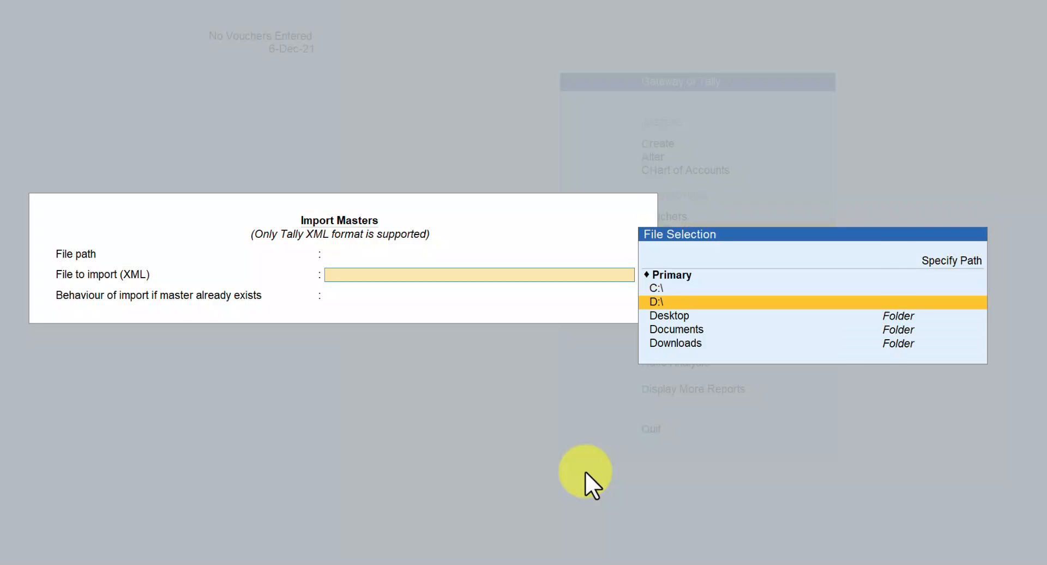
{"action": "key", "text": "Return"}
{"action": "type", "text": "ex"}
{"action": "key", "text": "Down"}
{"action": "key", "text": "Down"}
{"action": "key", "text": "Down"}
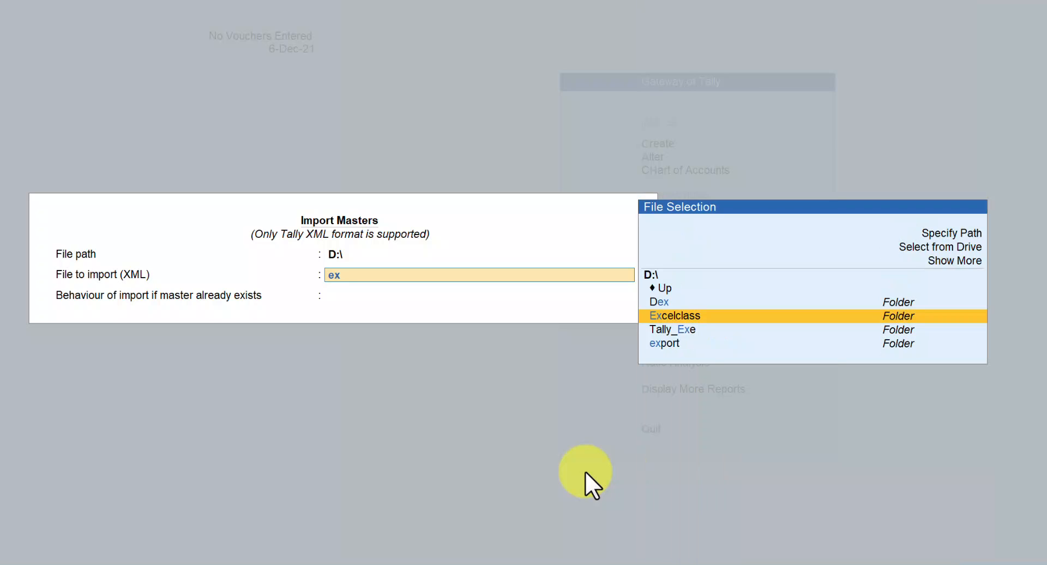
{"action": "key", "text": "Return"}
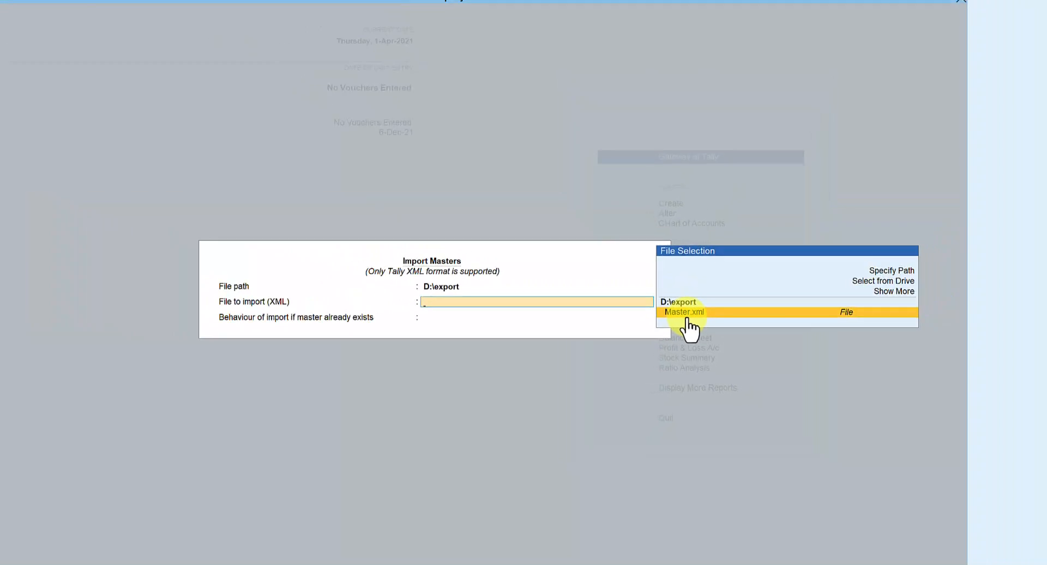
{"action": "left_click", "coordinate": [688, 318]}
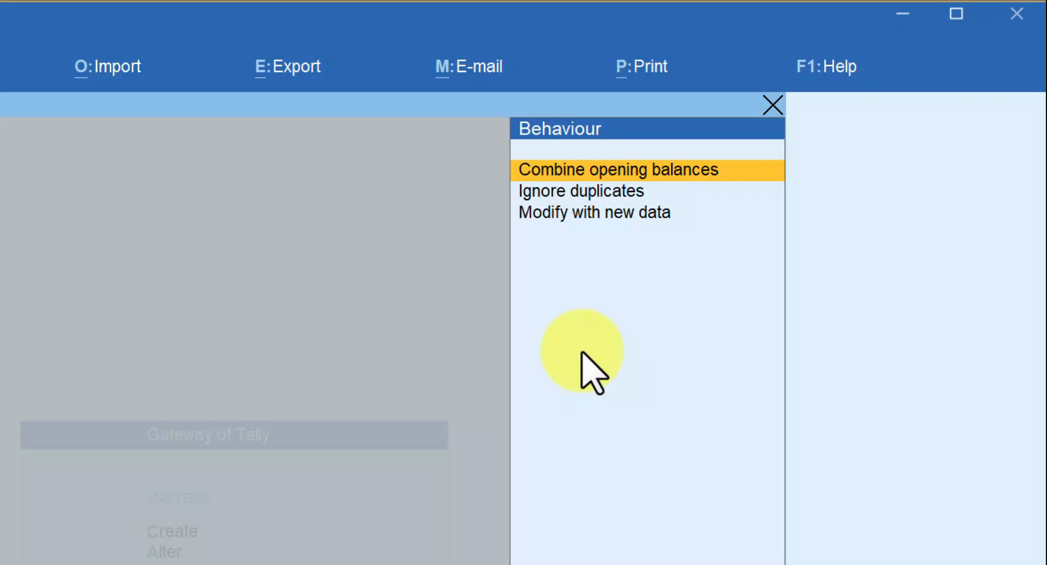
- Set the import behaviour for existing masters to Modify with new data and run the masters import
{"action": "key", "text": "Down"}
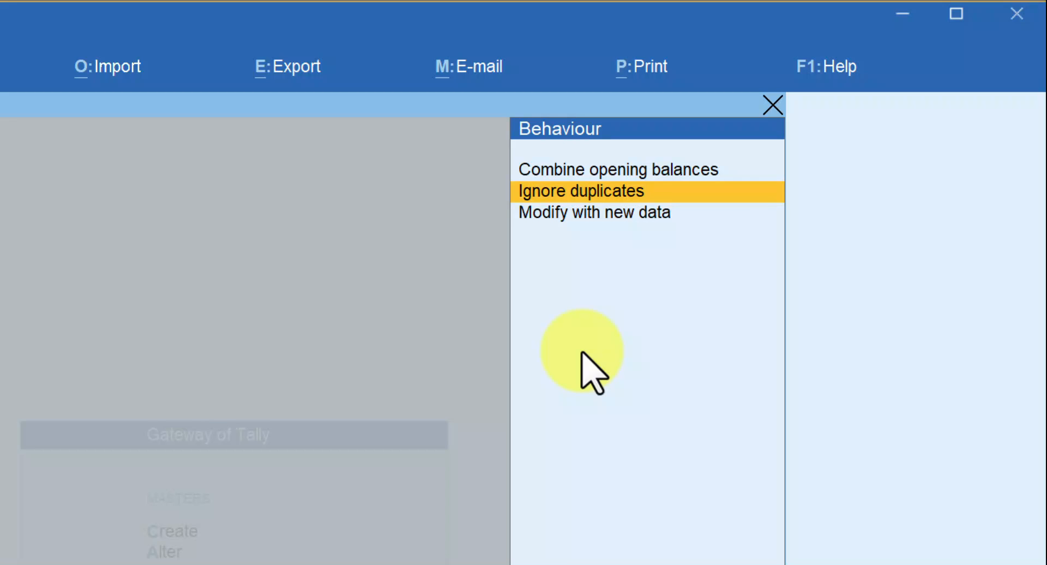
{"action": "key", "text": "Down"}
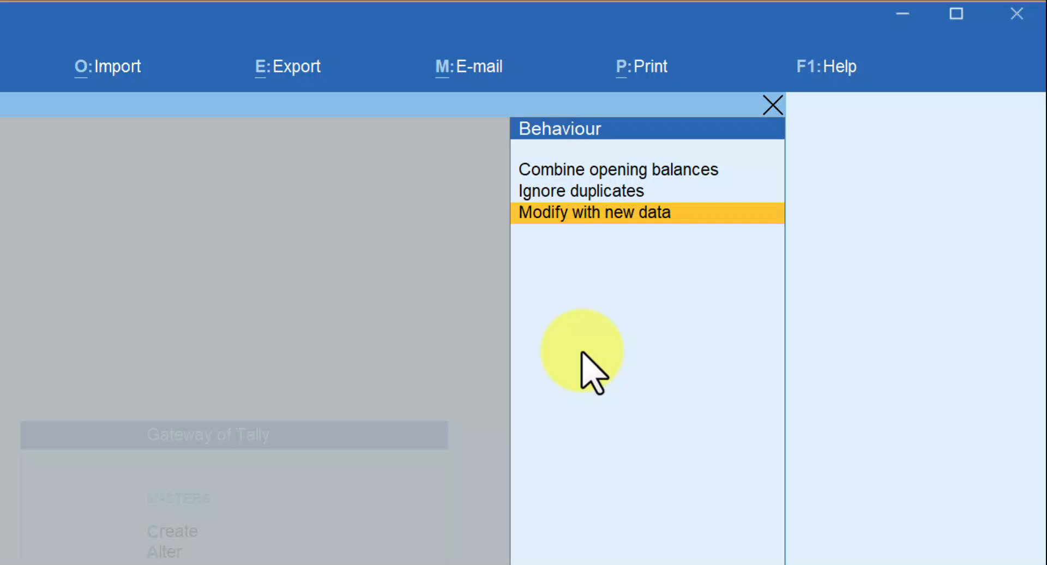
{"action": "key", "text": "Return"}
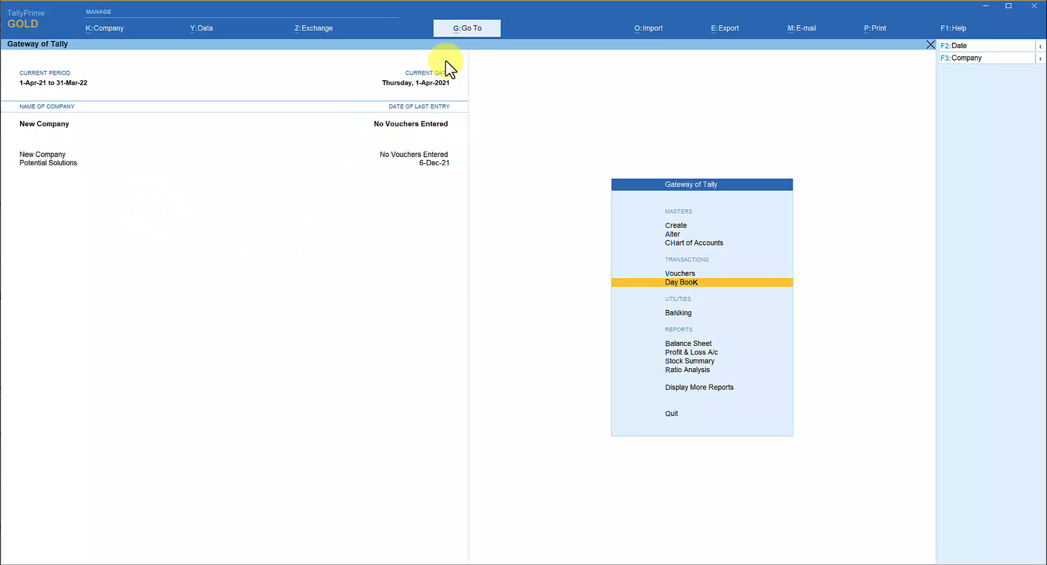
- Find and open the Statistics report for New Company to check the imported masters
{"action": "left_click", "coordinate": [472, 29]}
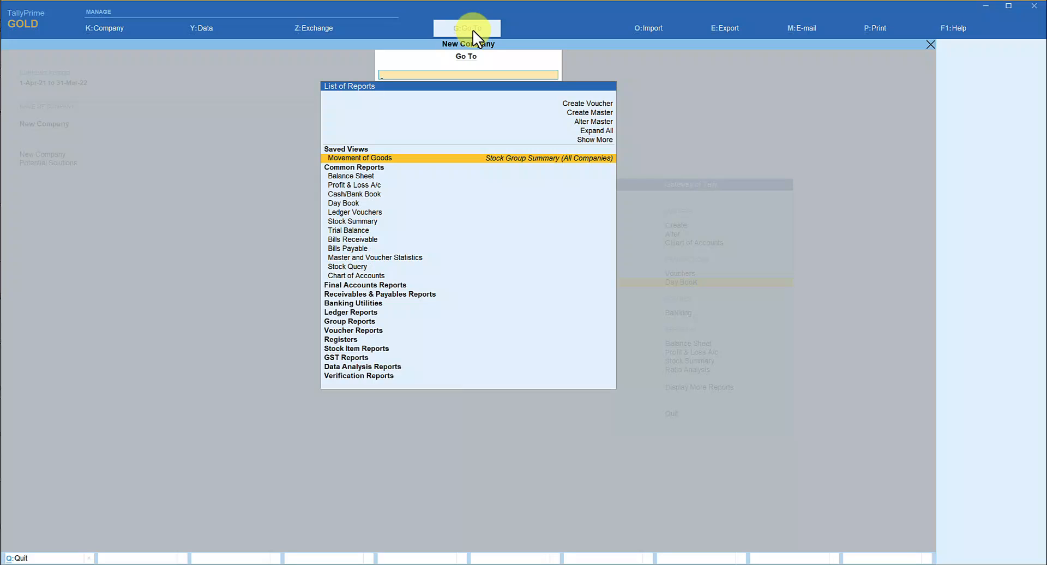
{"action": "type", "text": "Stat"}
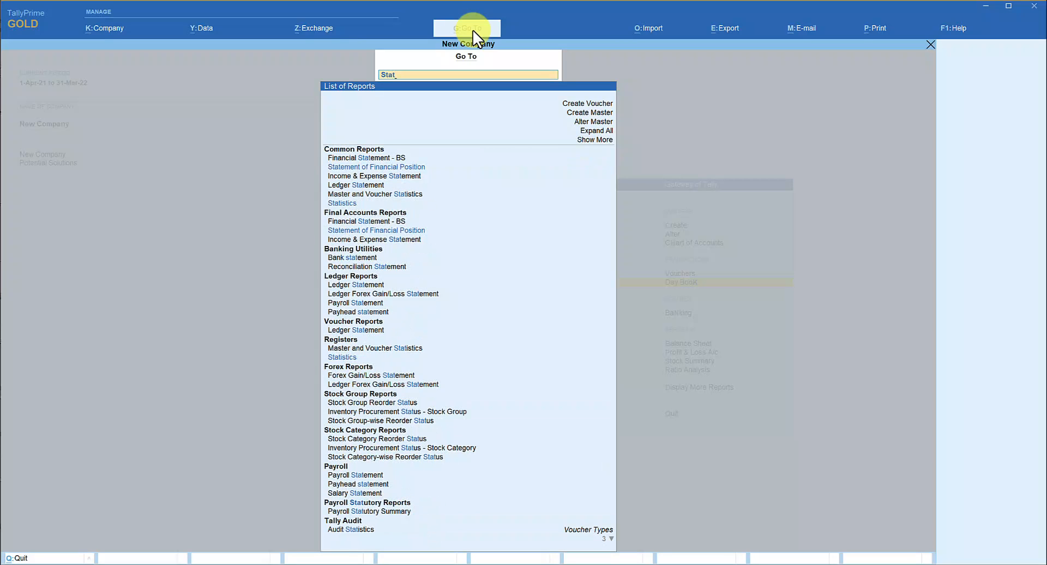
{"action": "type", "text": "is"}
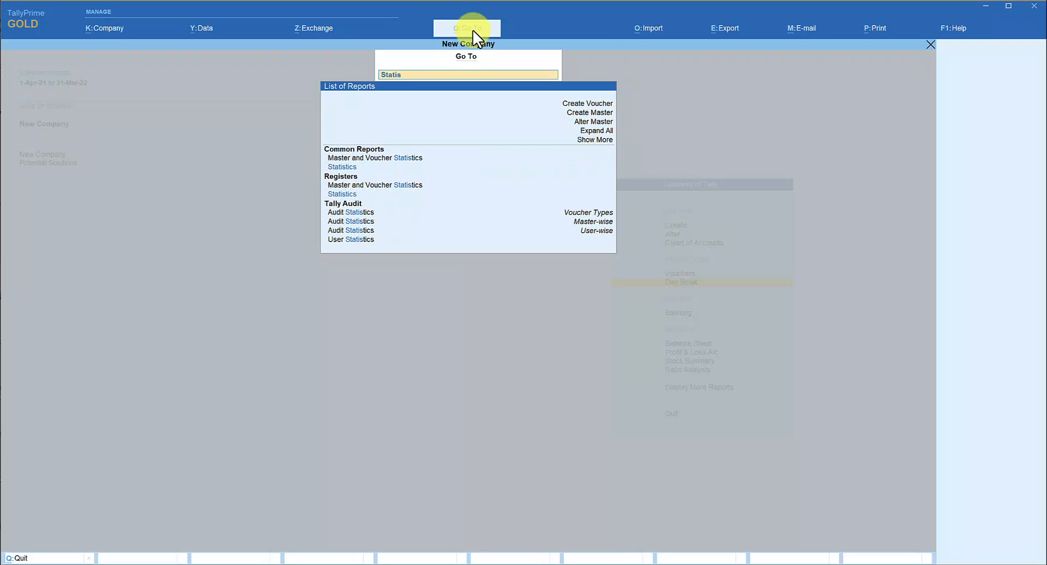
{"action": "key", "text": "Down"}
{"action": "key", "text": "Return"}
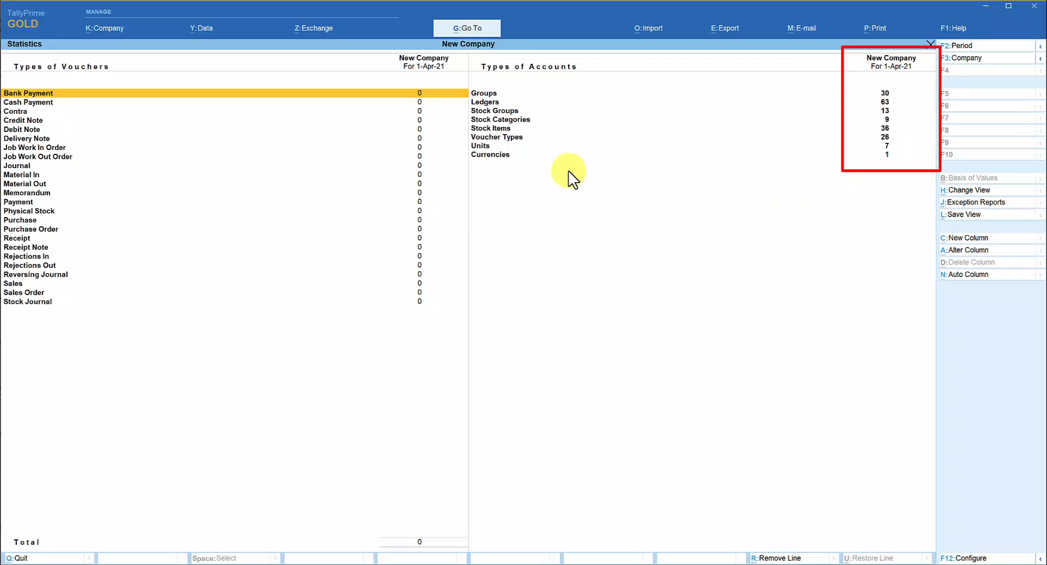
- Add a Potential Solutions column starting 1-Apr-21 to the Statistics report, compare the master counts, and leave the report
{"action": "left_click", "coordinate": [973, 240]}
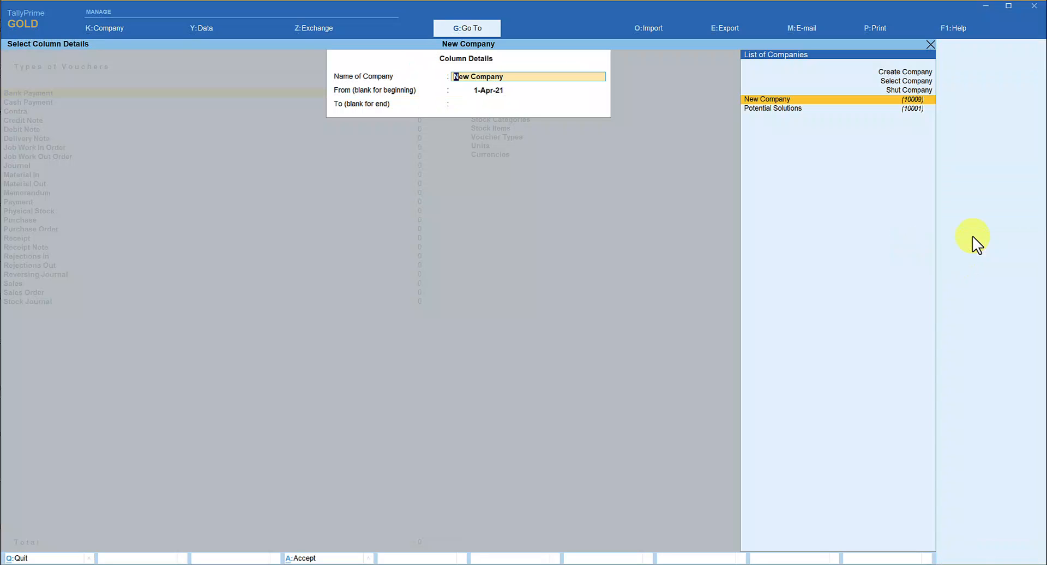
{"action": "key", "text": "Down"}
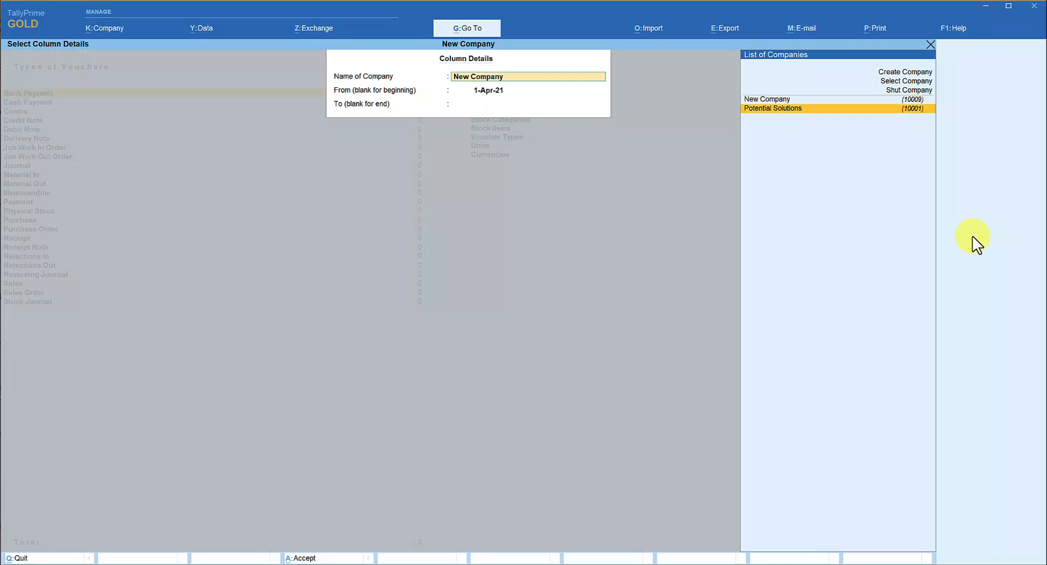
{"action": "key", "text": "Return"}
{"action": "key", "text": "Return"}
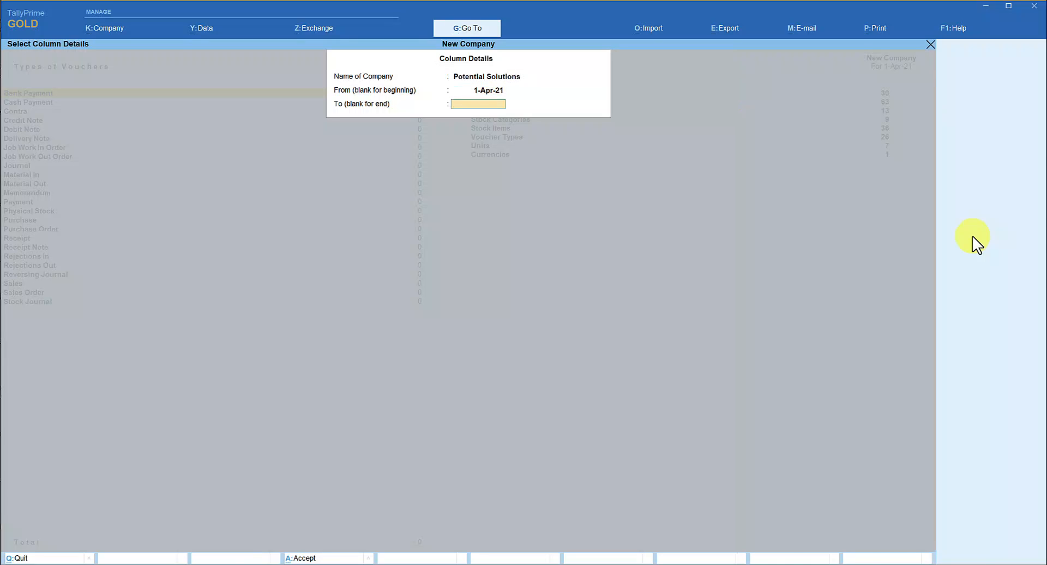
{"action": "key", "text": "Return"}
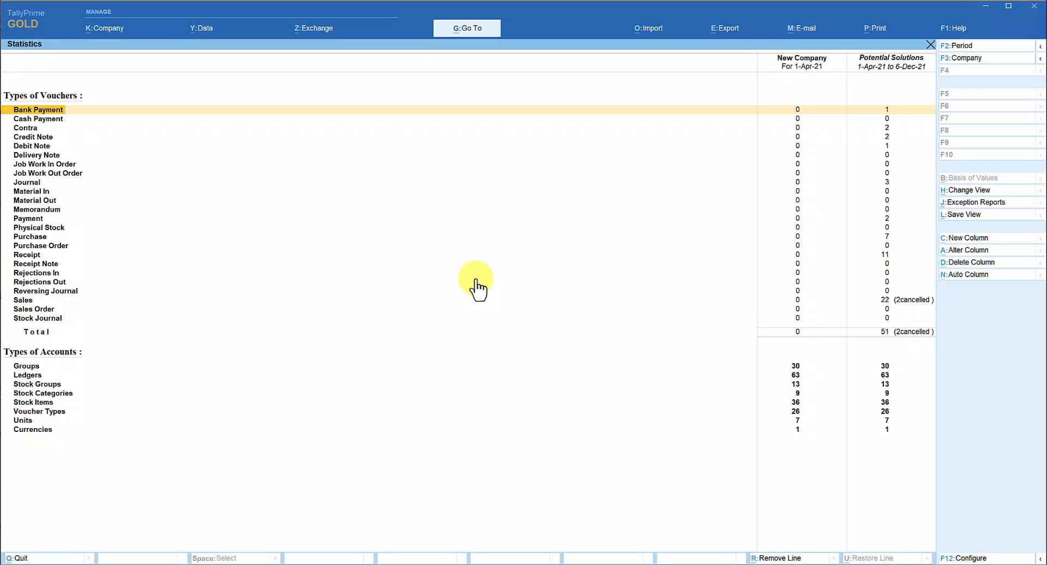
{"action": "key", "text": "Escape"}
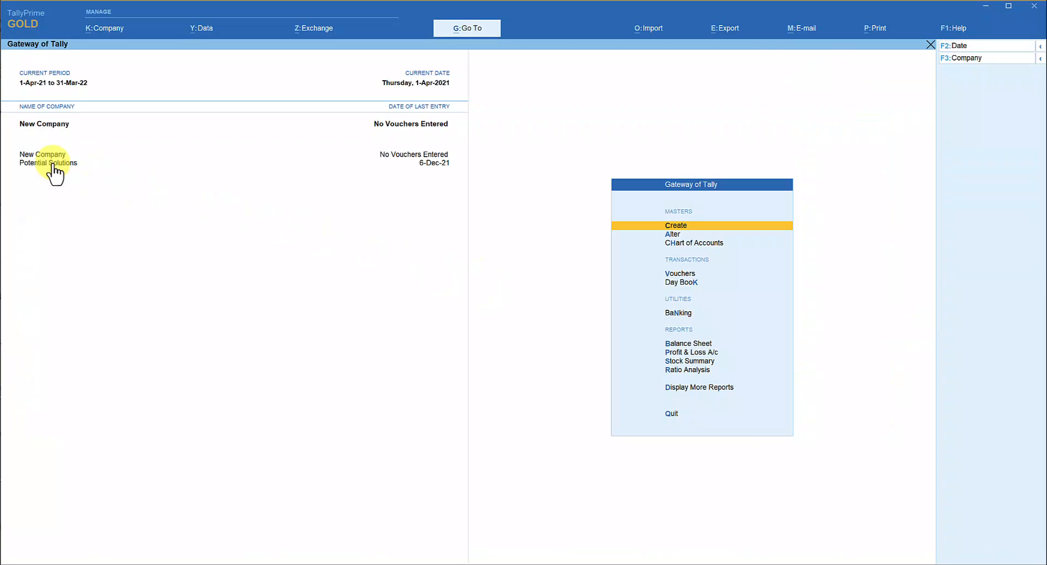
- Make Potential Solutions the active company and open its Statistics report
{"action": "left_click", "coordinate": [54, 165]}
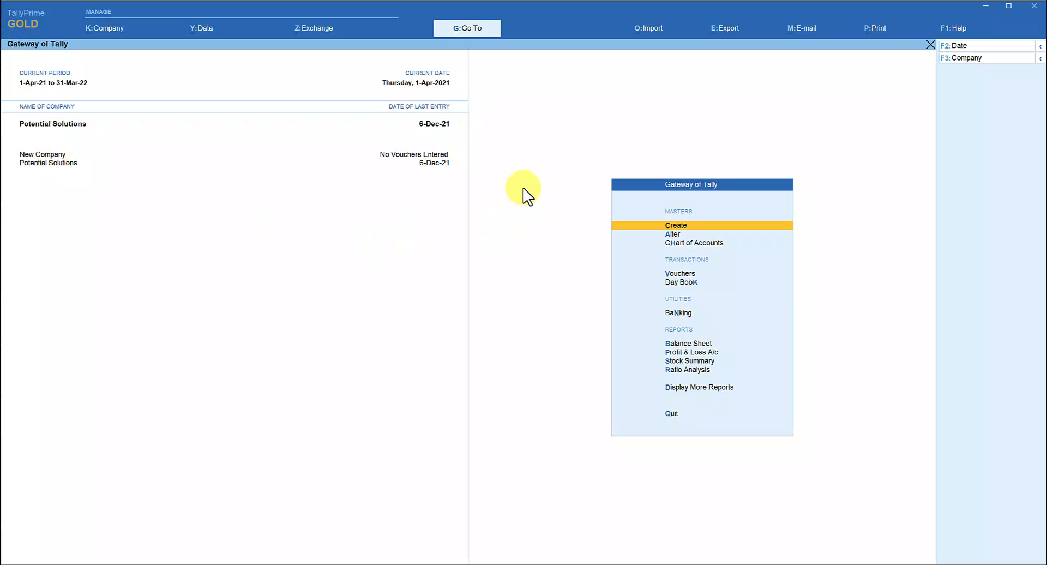
{"action": "key", "text": "d"}
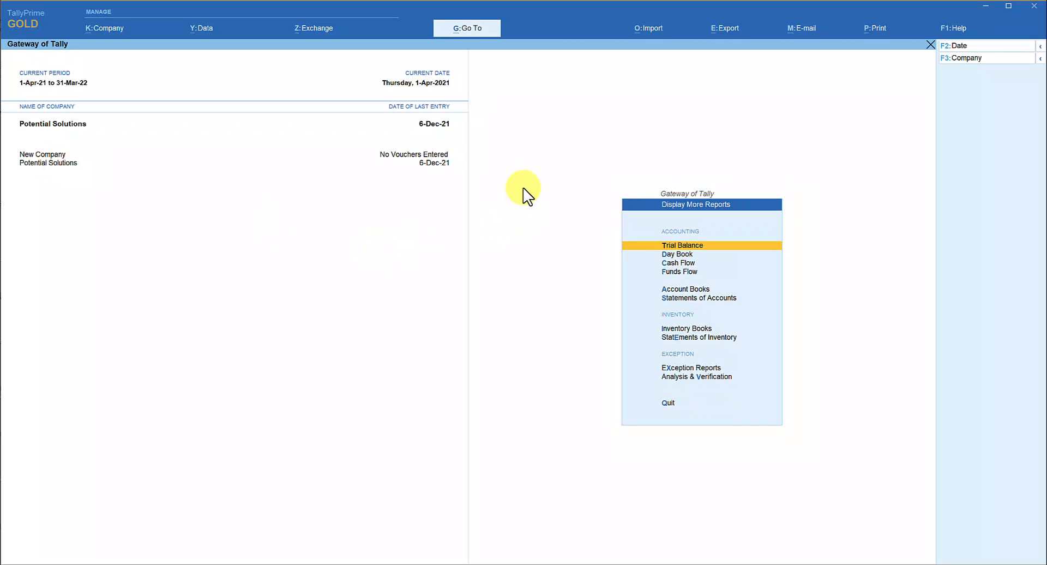
{"action": "key", "text": "s"}
{"action": "key", "text": "s"}
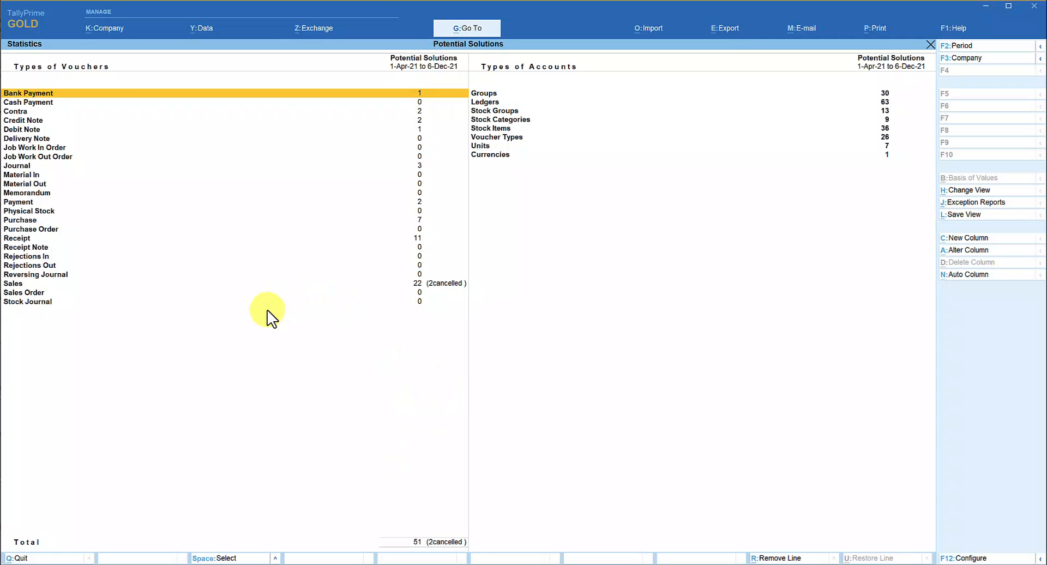
- Start a transactions export from Potential Solutions and set Include dependent masters to Yes in its configuration
{"action": "left_click", "coordinate": [729, 31]}
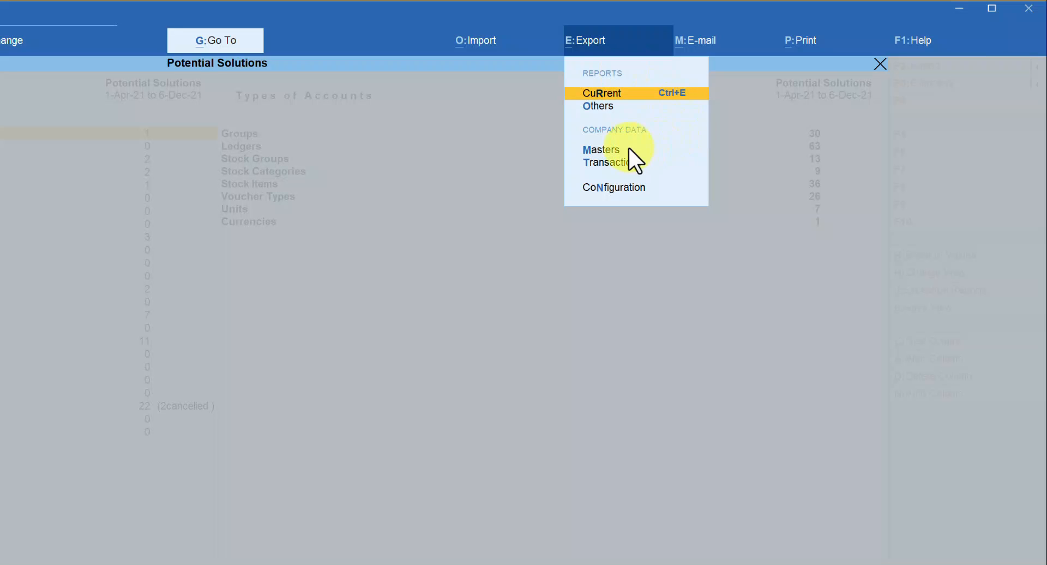
{"action": "left_click", "coordinate": [616, 165]}
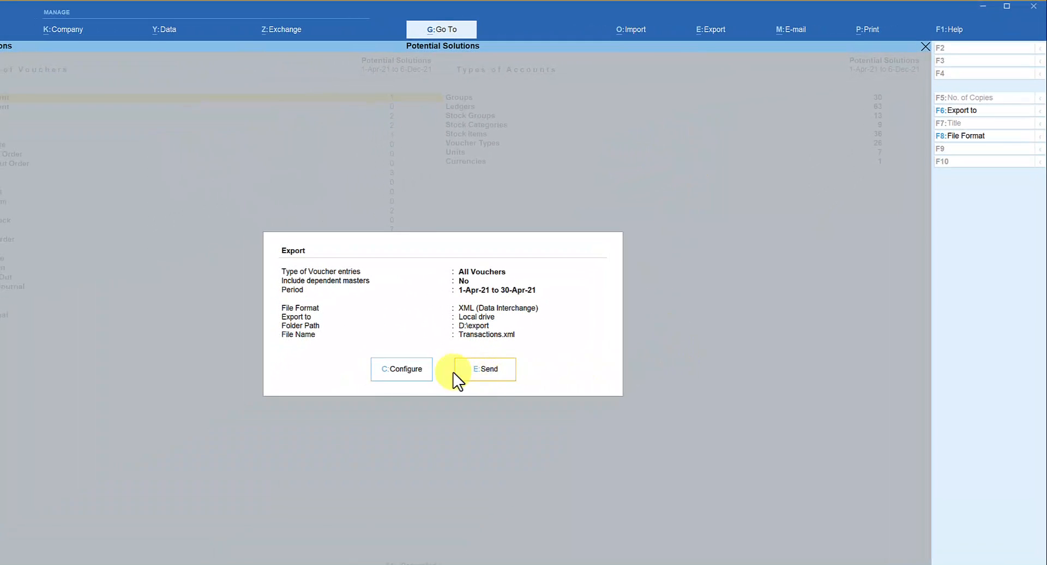
{"action": "left_click", "coordinate": [406, 368]}
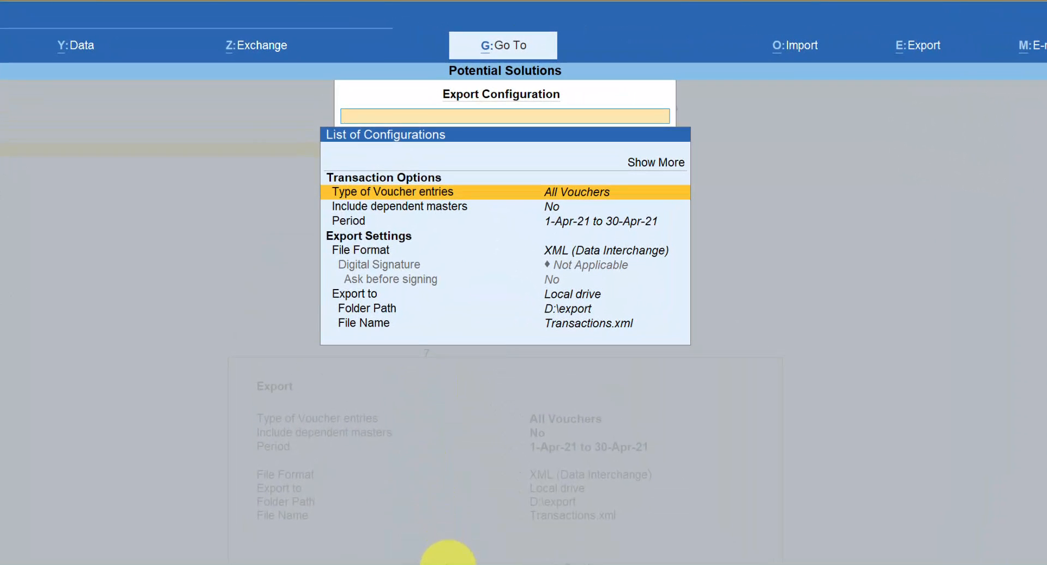
{"action": "key", "text": "Down"}
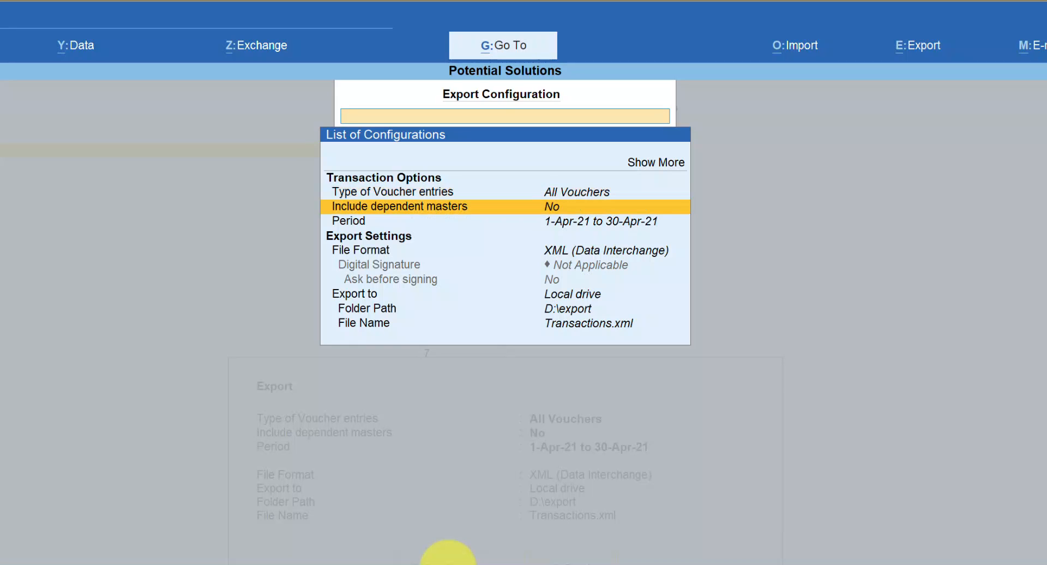
{"action": "key", "text": "Return"}
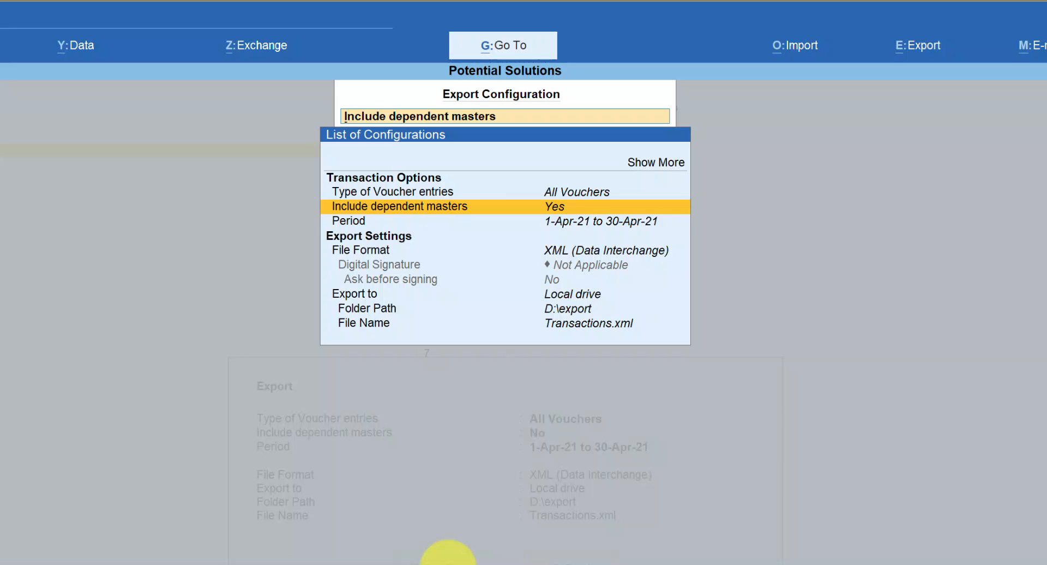
- Set the transactions export period to 1-Apr-21 to 31-Dec-21
{"action": "key", "text": "Down"}
{"action": "key", "text": "Return"}
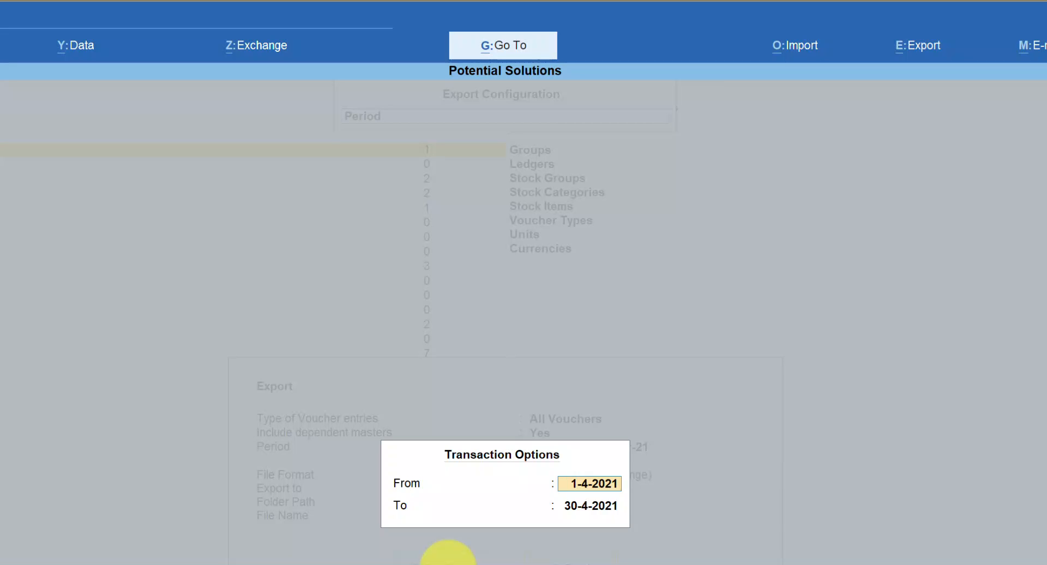
{"action": "key", "text": "Return"}
{"action": "type", "text": "dec"}
{"action": "key", "text": "Return"}
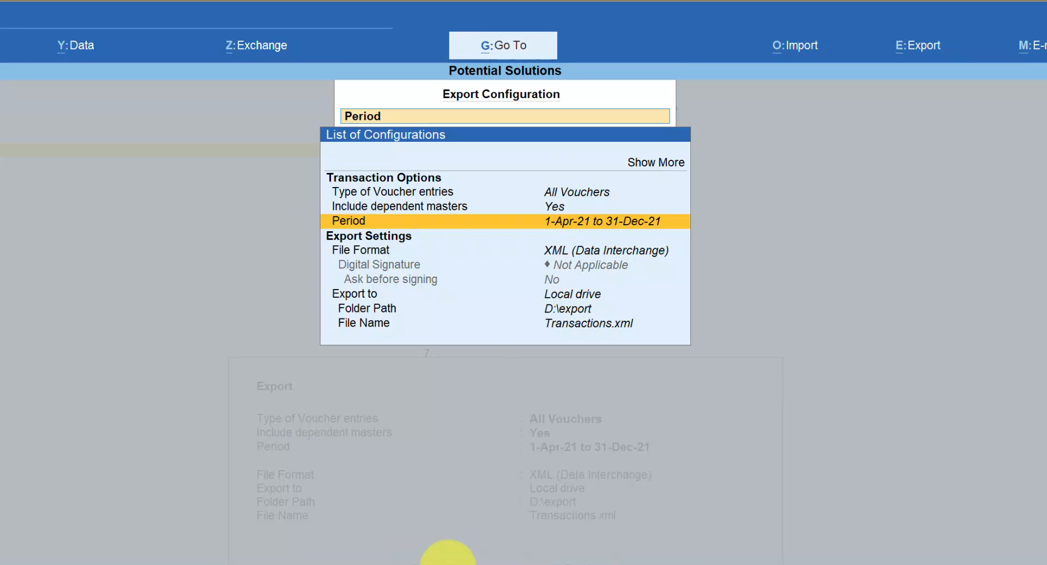
- Keep XML (Data Interchange) as the file format and export the transactions as Transactions.xml to D:\export
{"action": "key", "text": "Down"}
{"action": "key", "text": "Down"}
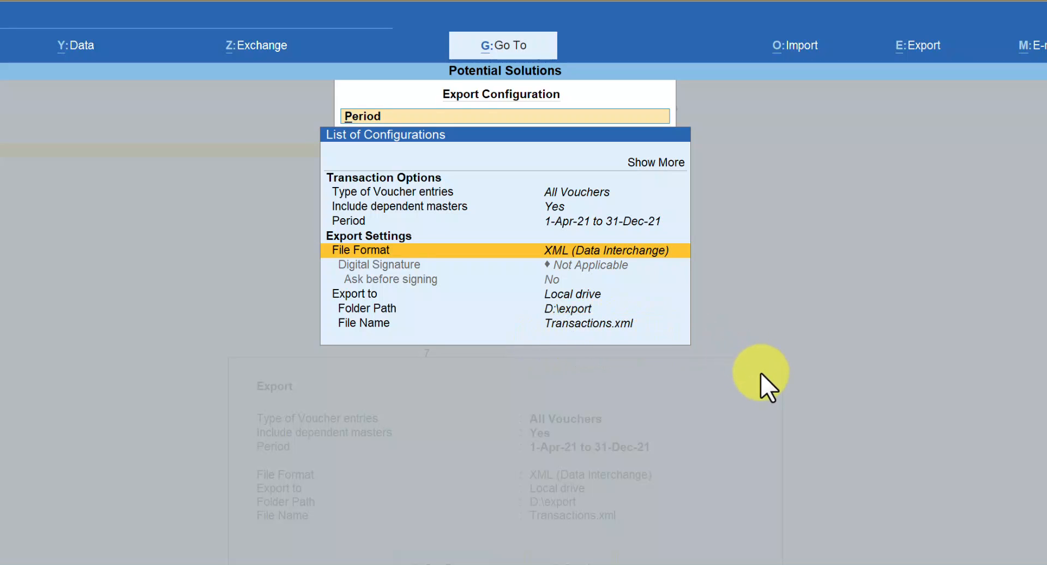
{"action": "key", "text": "Up"}
{"action": "key", "text": "Up"}
{"action": "key", "text": "Escape"}
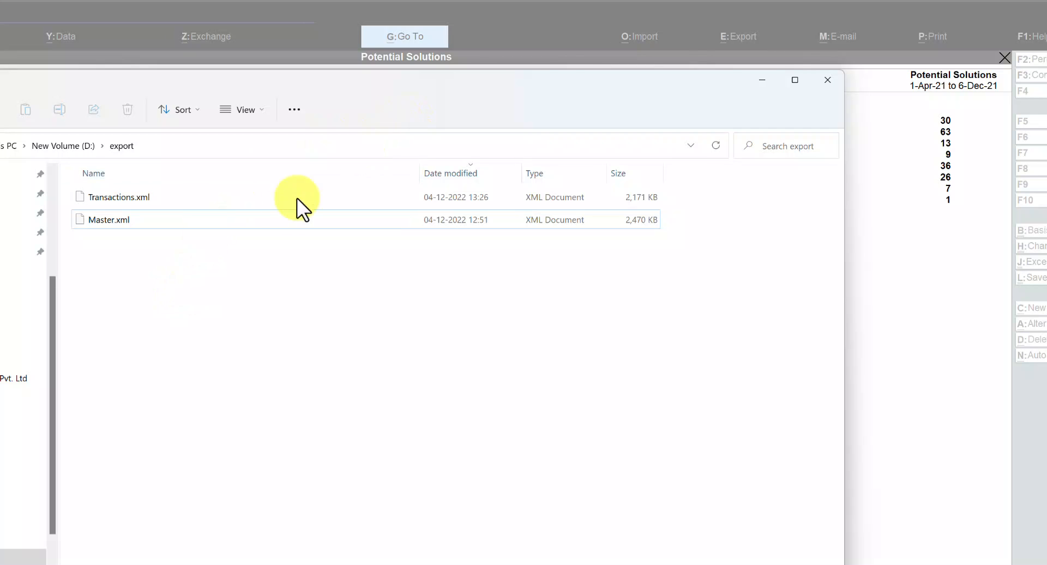
- Leave the export folder window and the Statistics report, and make New Company the active company
{"action": "left_click", "coordinate": [760, 80]}
{"action": "key", "text": "Escape"}
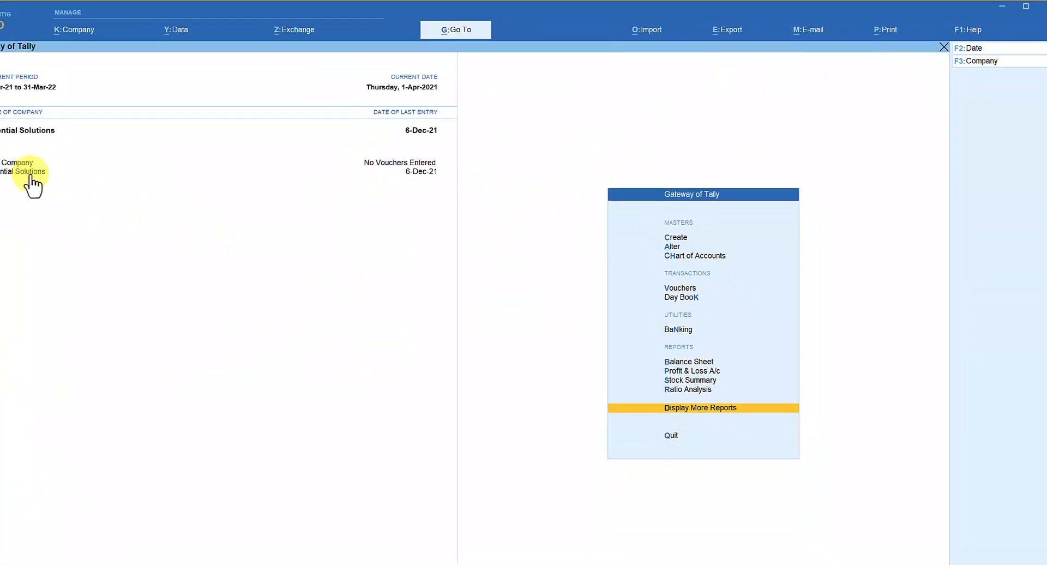
{"action": "left_click", "coordinate": [19, 163]}
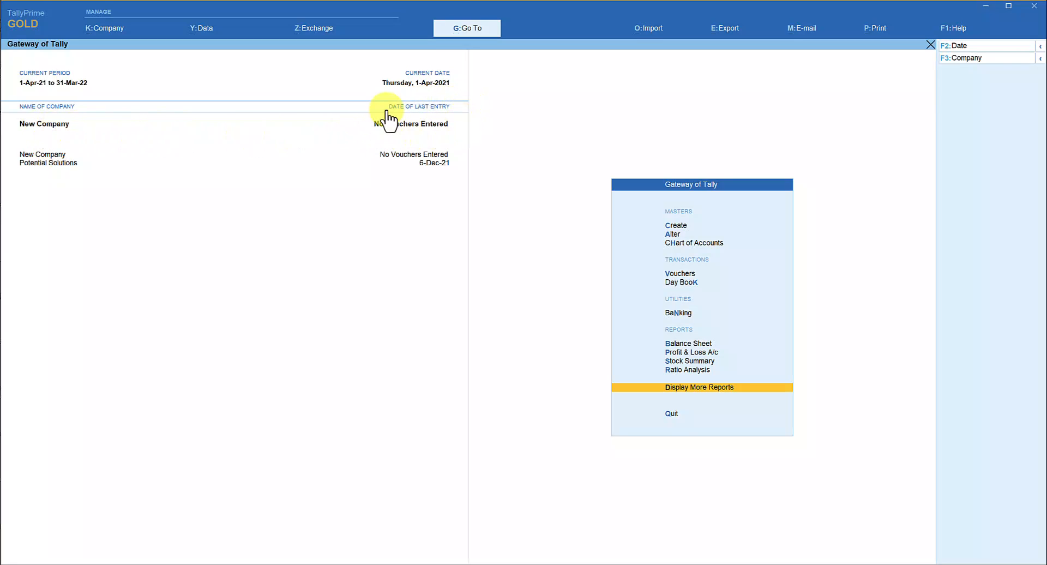
- Import transactions into New Company from the Transactions.xml file in D:\export
{"action": "left_click", "coordinate": [653, 27]}
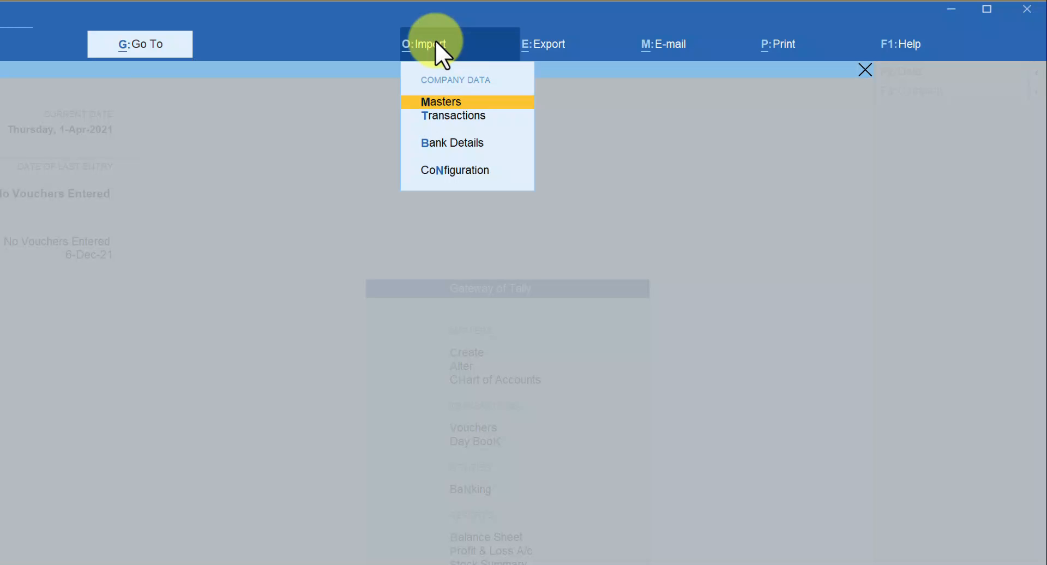
{"action": "key", "text": "Down"}
{"action": "key", "text": "Return"}
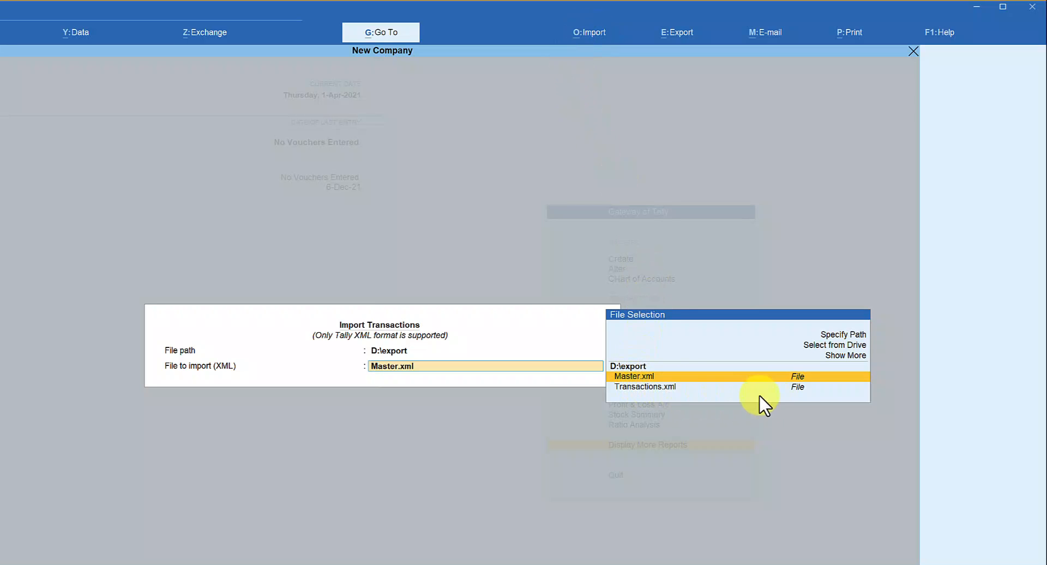
{"action": "key", "text": "Down"}
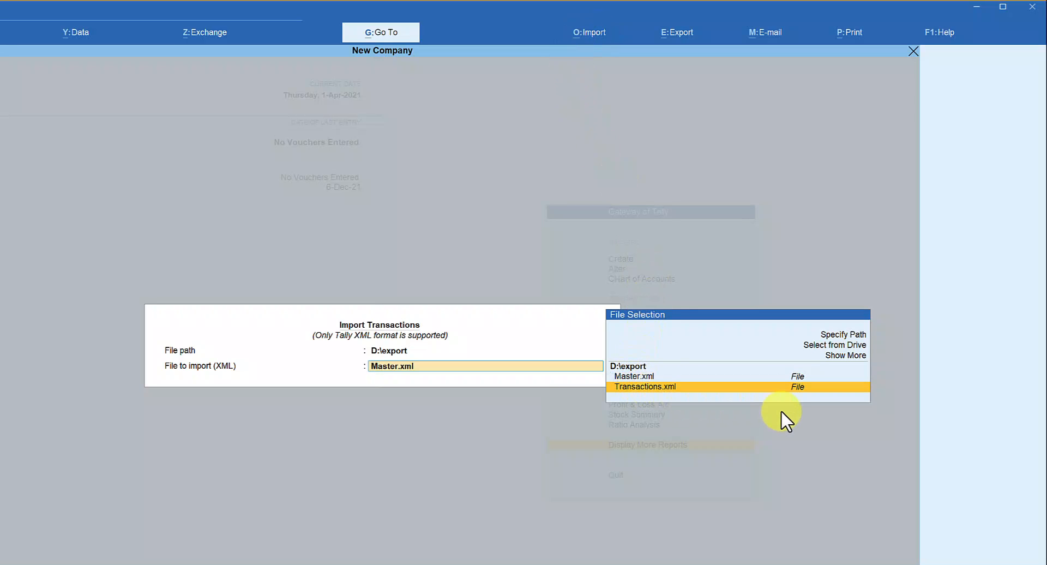
{"action": "key", "text": "Return"}
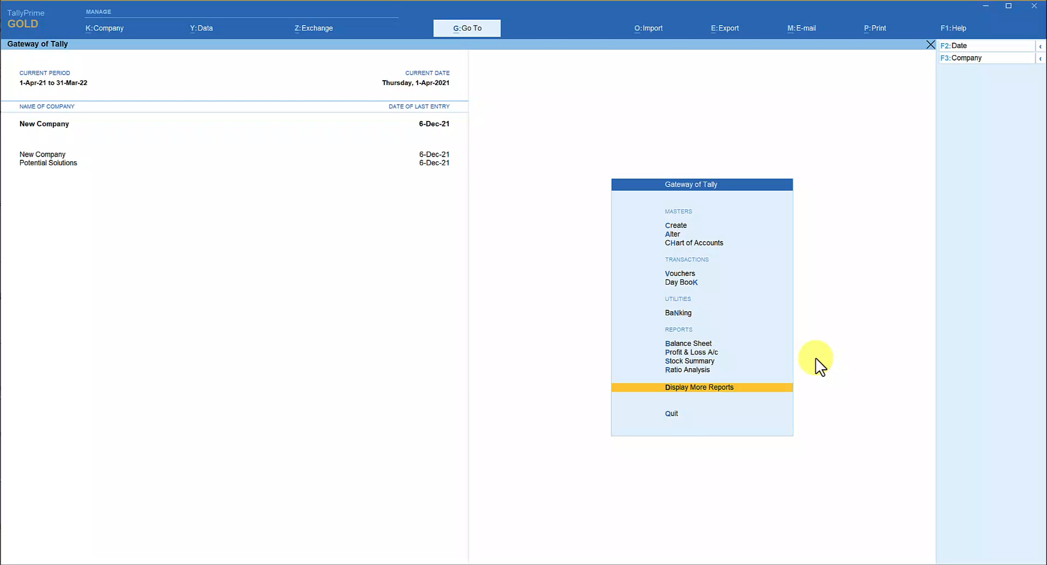
- Open the Statistics report for New Company to check the imported vouchers
{"action": "key", "text": "Return"}
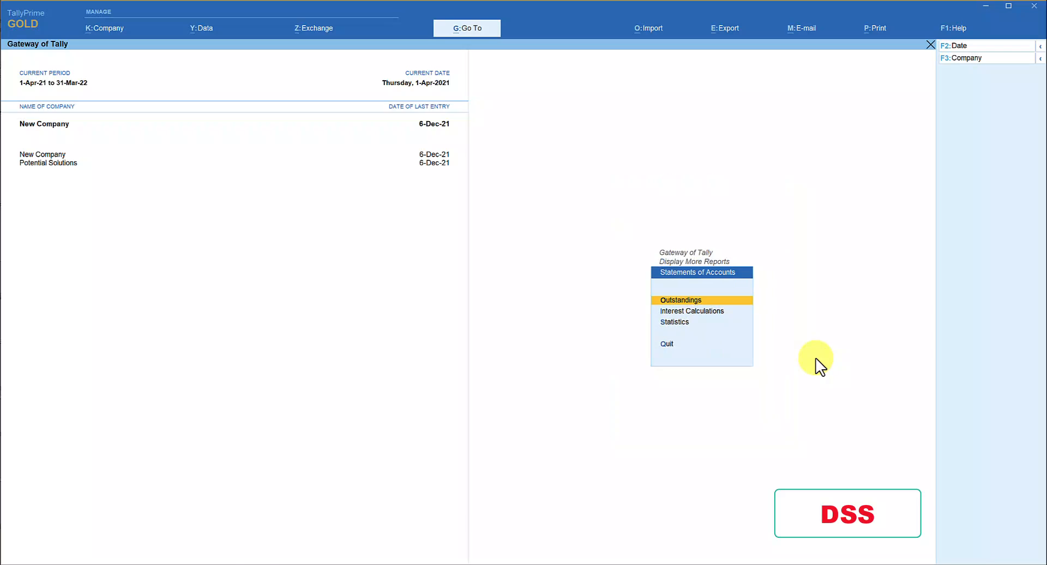
{"action": "key", "text": "Down"}
{"action": "key", "text": "Down"}
{"action": "key", "text": "Return"}
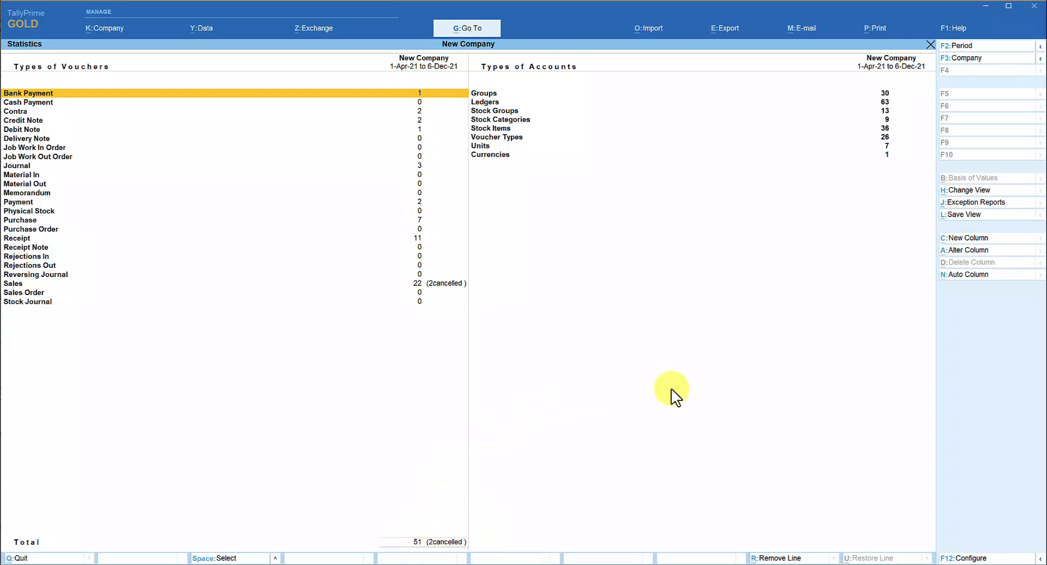
- Add a Potential Solutions column to the Statistics report to compare voucher and master counts between both companies
{"action": "left_click", "coordinate": [970, 238]}
{"action": "key", "text": "Down"}
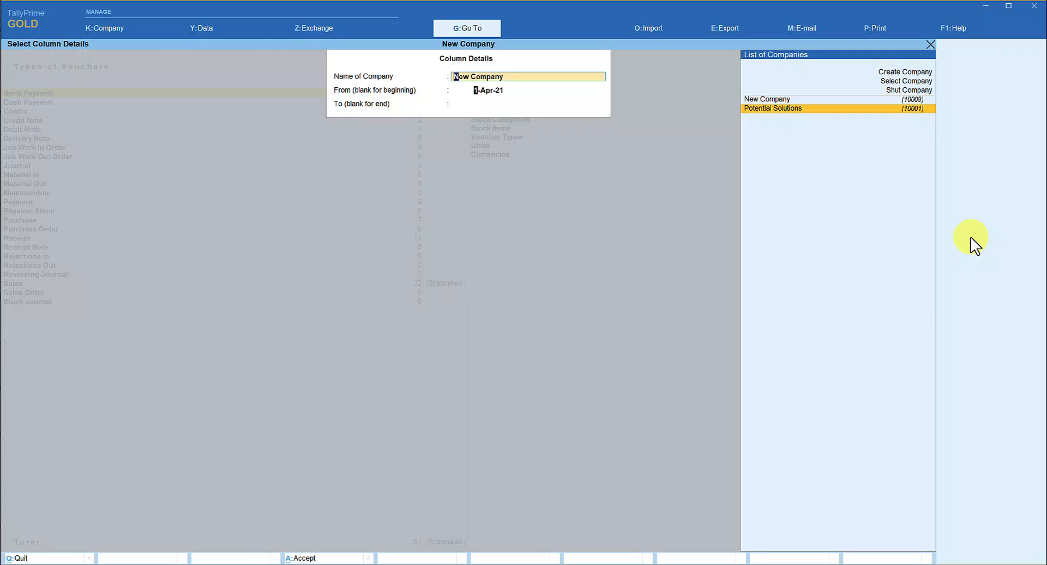
{"action": "key", "text": "Return"}
{"action": "key", "text": "Return"}
{"action": "key", "text": "Return"}
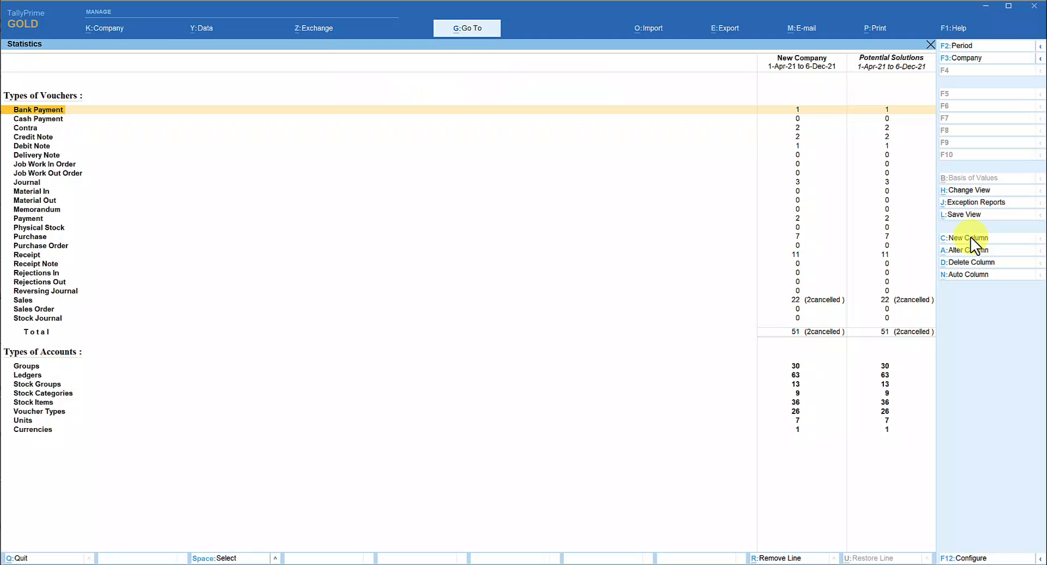